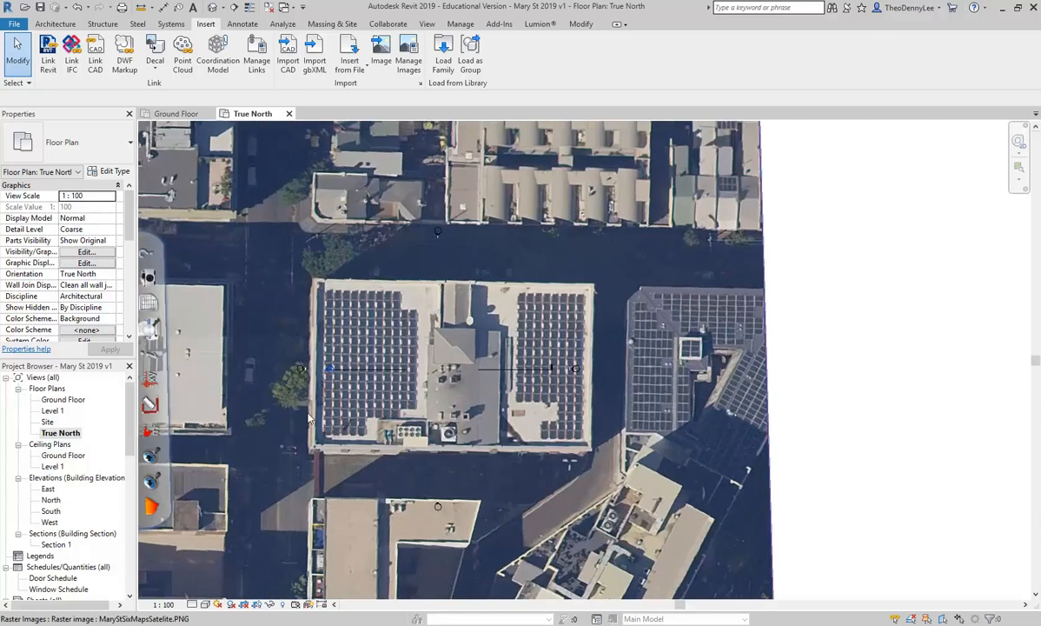
# Start Rotate True North in the True North plan and place the center of rotation on the satellite image's lower-right corner
pyautogui.scroll(2, 319, 421)
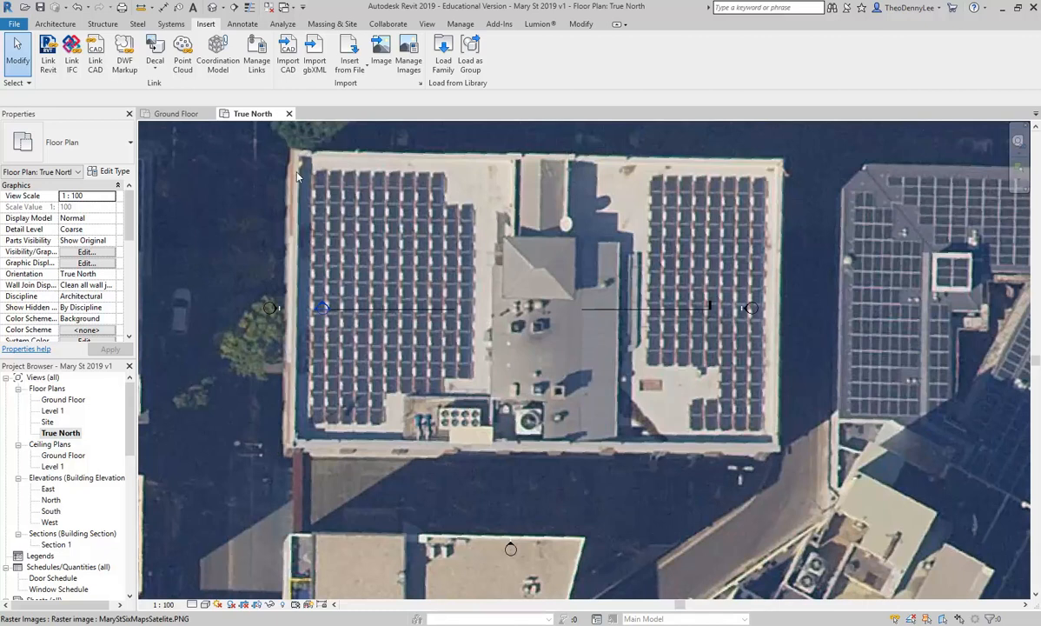
pyautogui.scroll(-2, 292, 443)
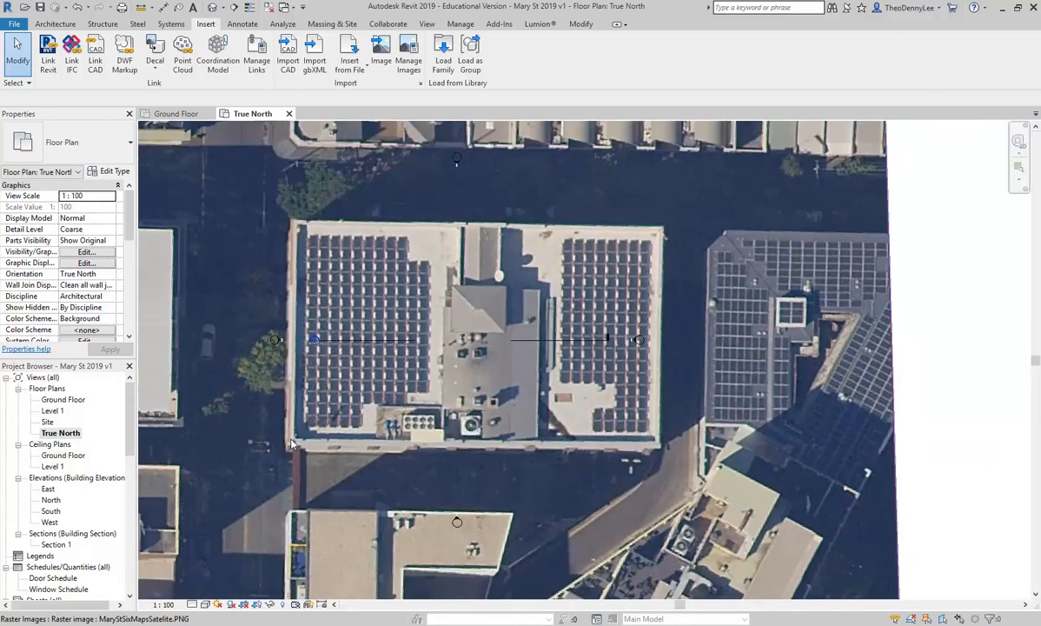
pyautogui.scroll(-5, 341, 419)
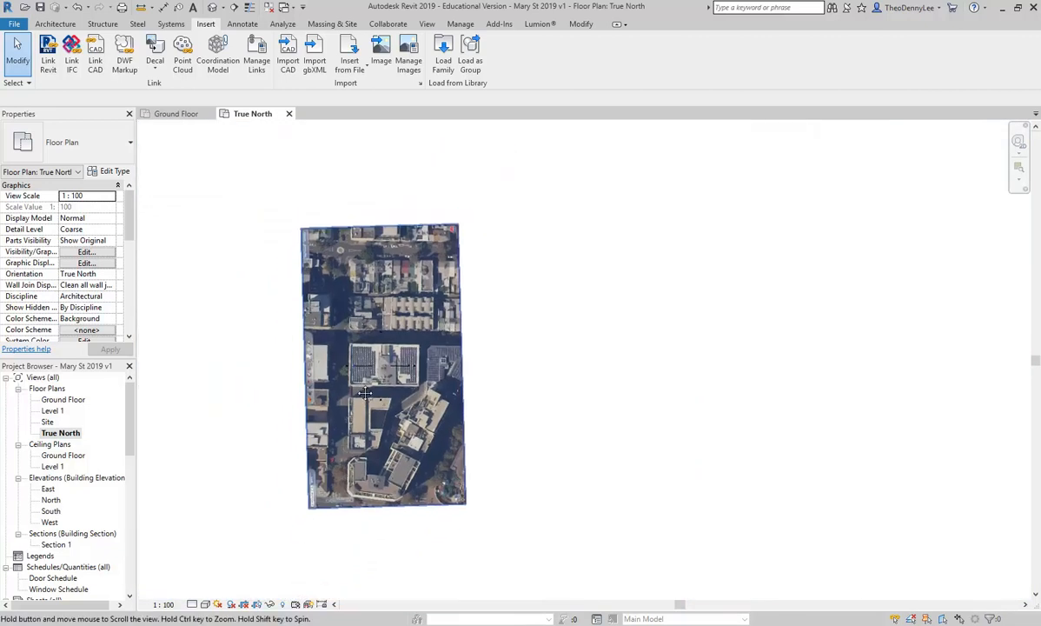
pyautogui.moveTo(336, 319); pyautogui.dragTo(335, 333, button='middle')
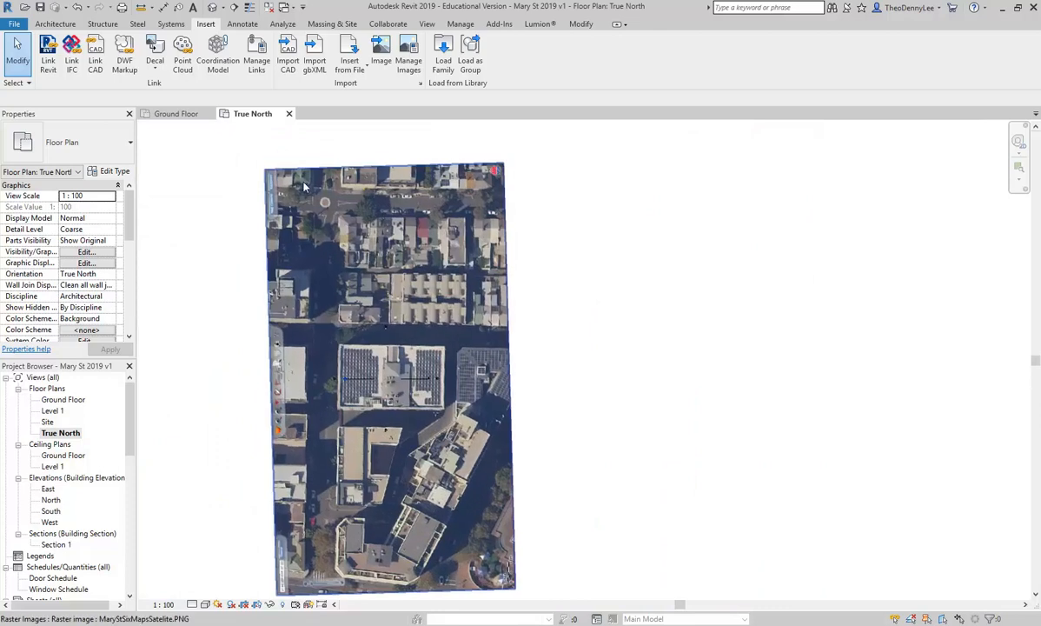
pyautogui.click(332, 24)
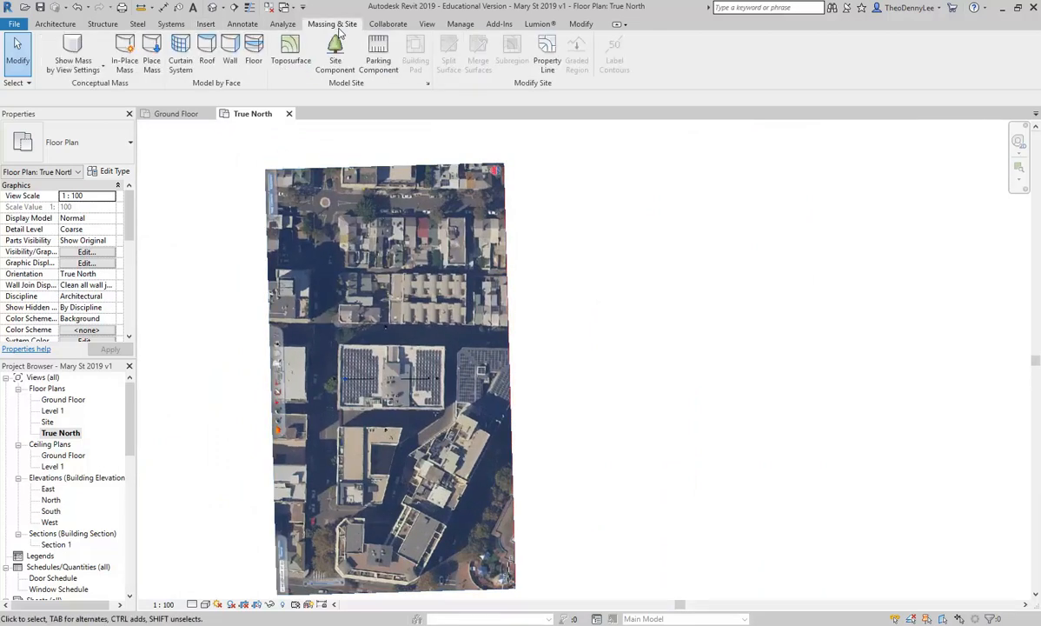
pyautogui.click(463, 25)
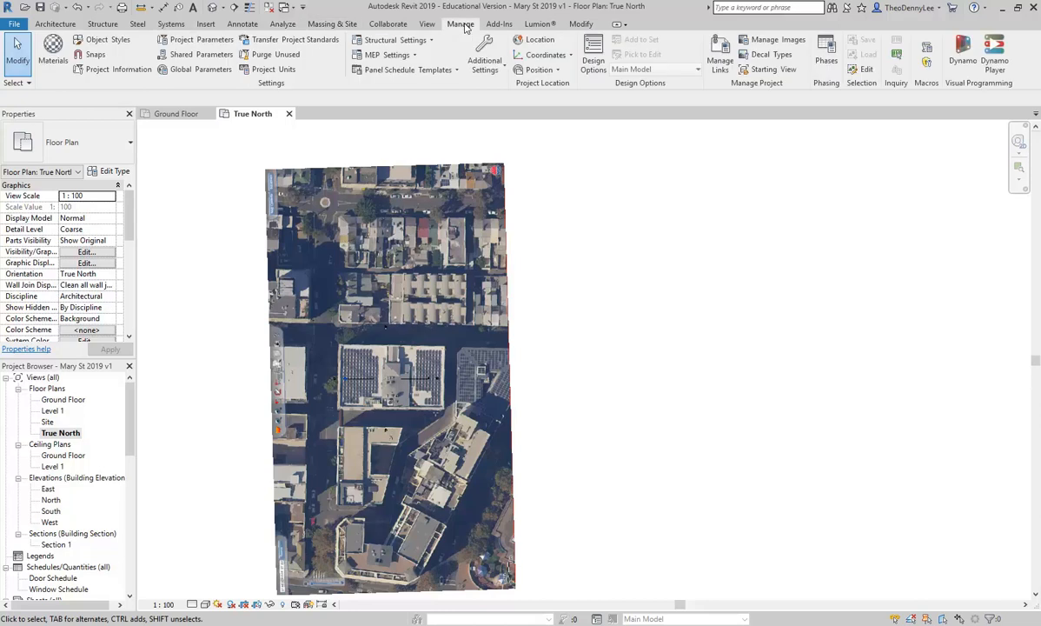
pyautogui.click(546, 70)
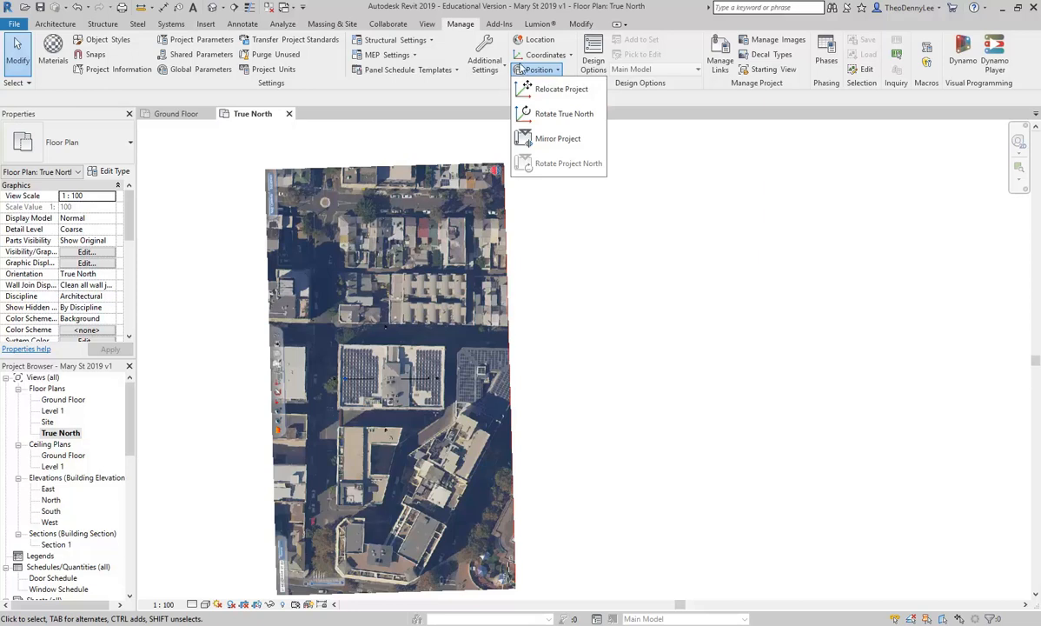
pyautogui.click(465, 95)
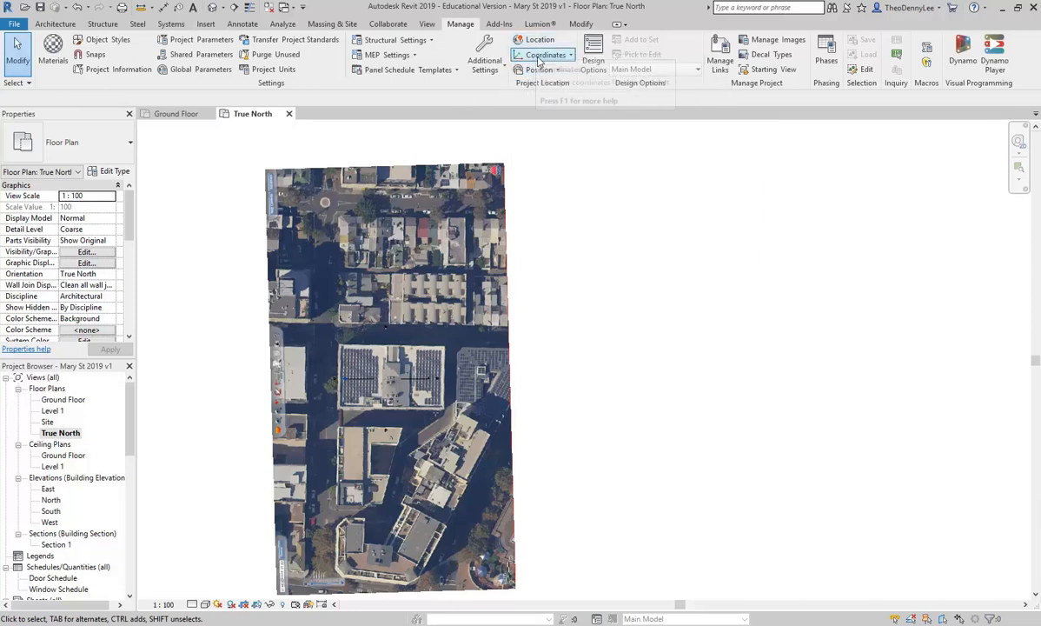
pyautogui.click(539, 72)
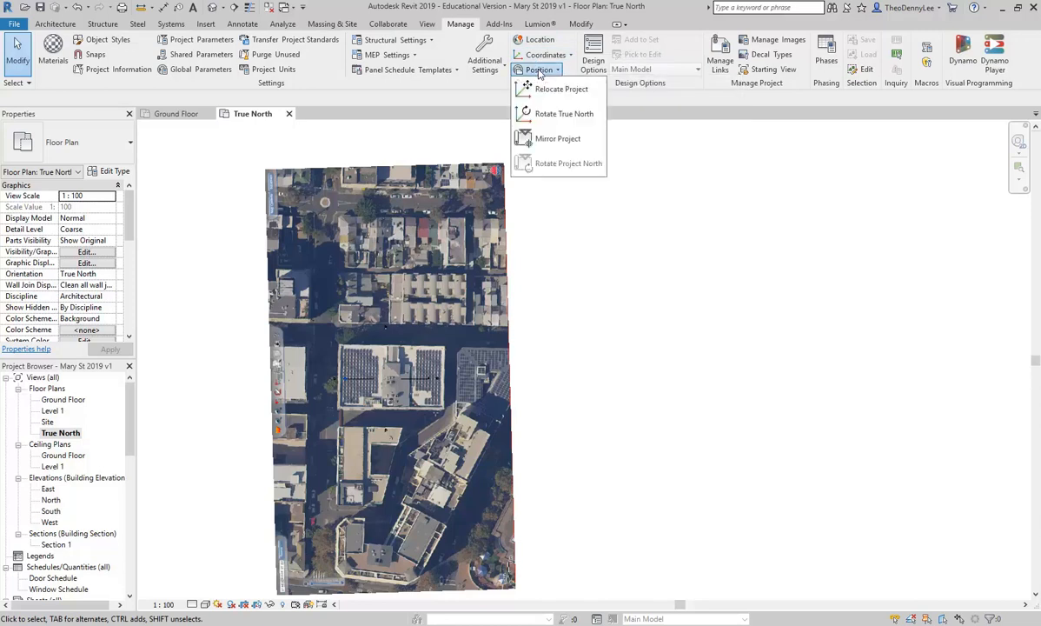
pyautogui.click(540, 118)
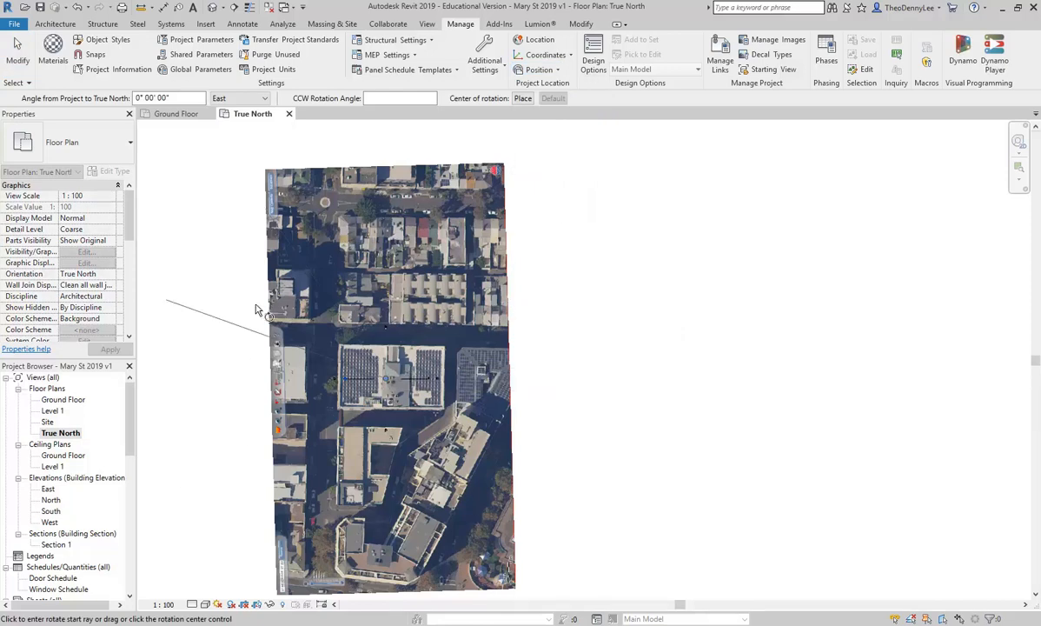
pyautogui.moveTo(383, 429); pyautogui.dragTo(365, 388, button='middle')
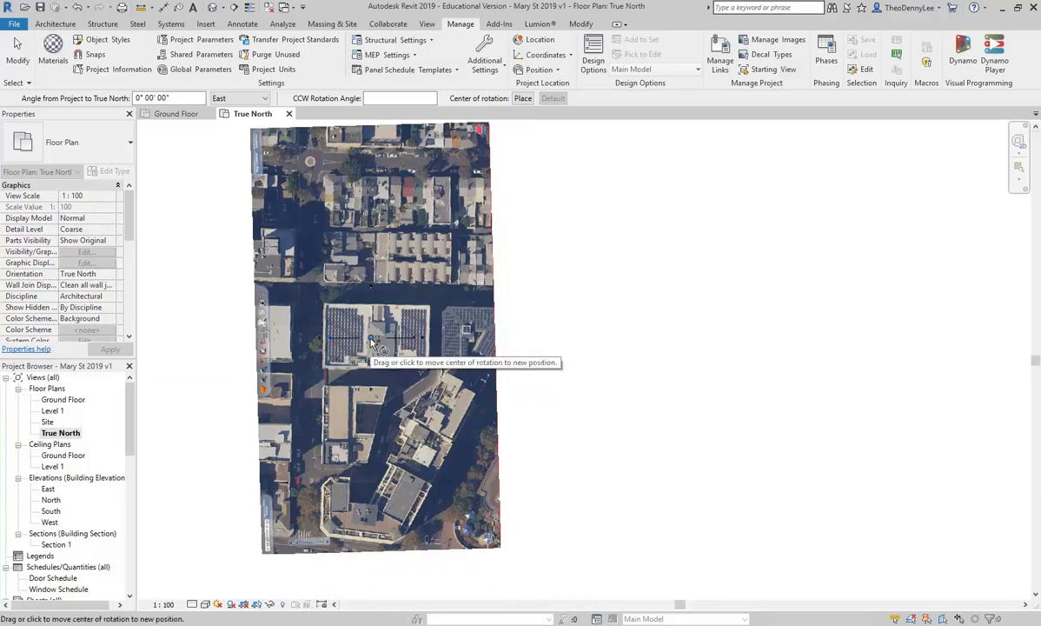
pyautogui.moveTo(372, 341); pyautogui.dragTo(498, 548)
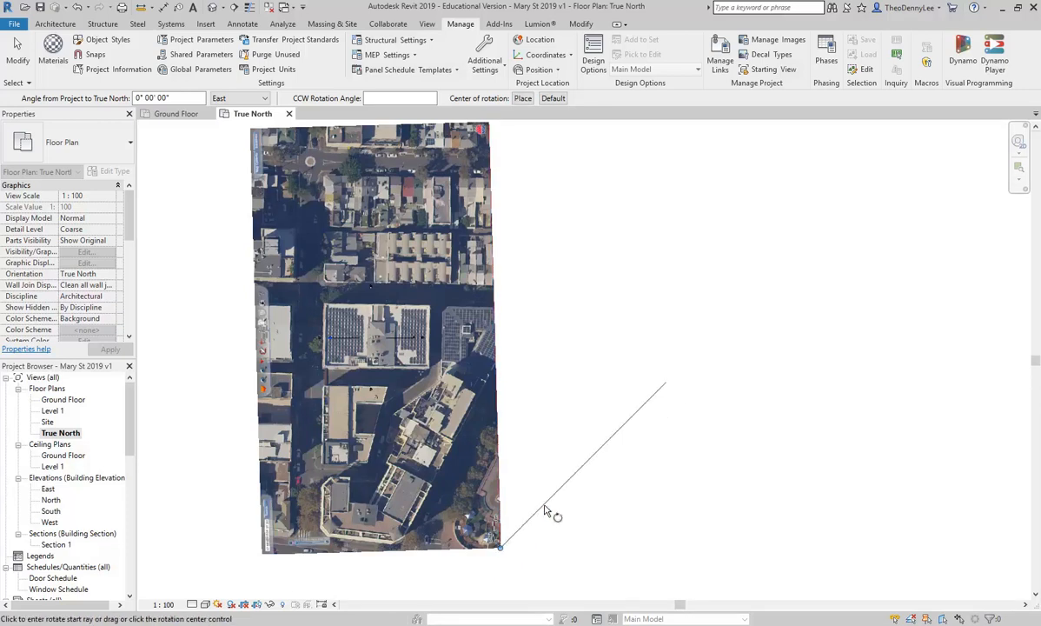
# Try to rotate true north from the satellite image's bottom edge to vertical, and undo the rotation
pyautogui.click(264, 556)
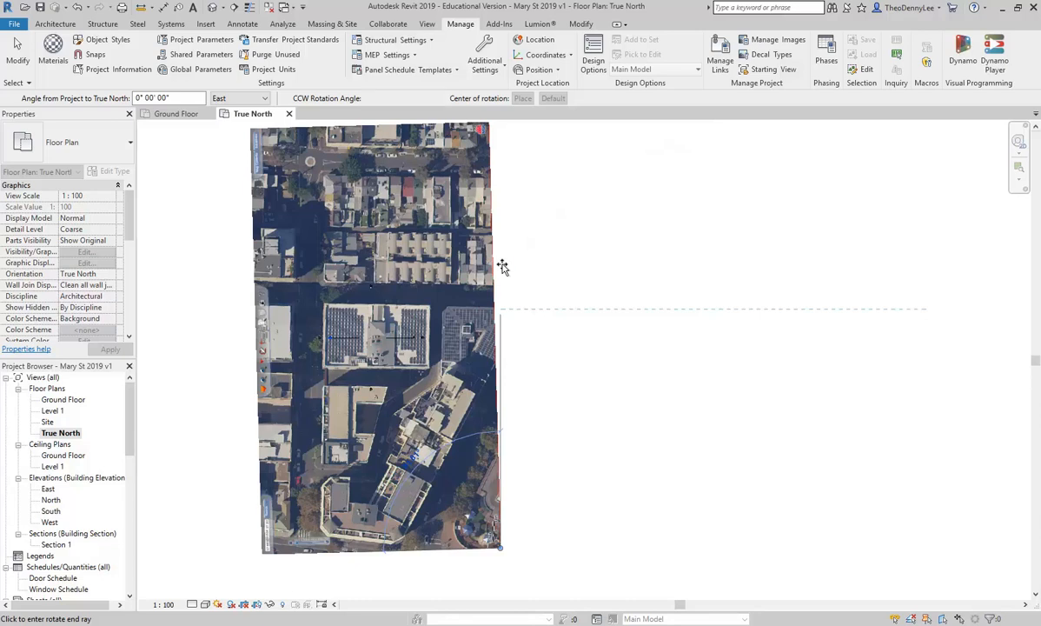
pyautogui.click(502, 268)
pyautogui.moveTo(724, 402); pyautogui.dragTo(547, 302, button='middle')
pyautogui.scroll(3, 663, 366)
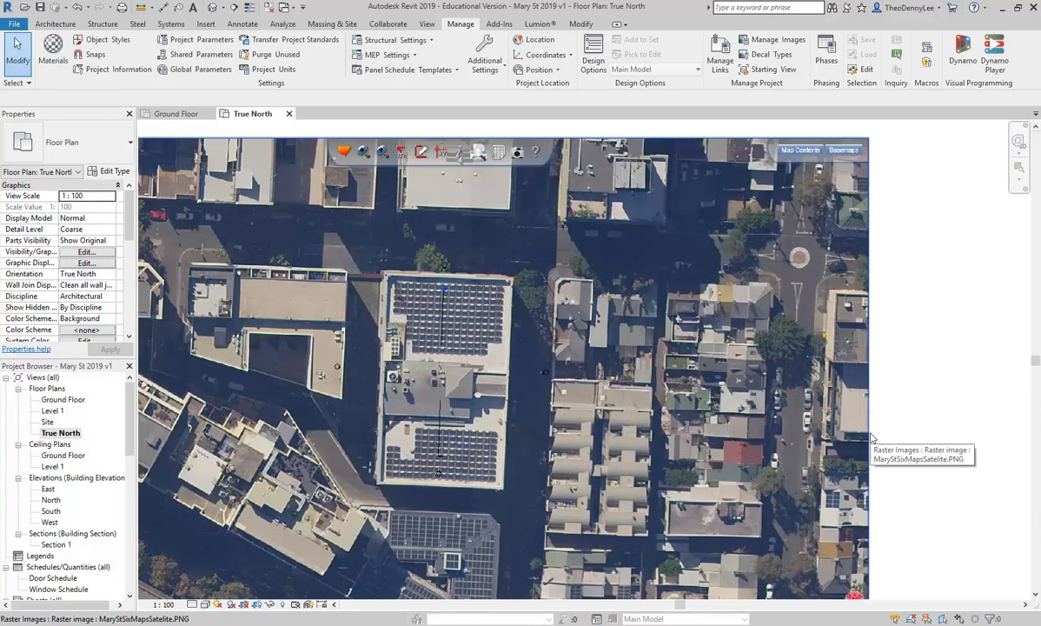
pyautogui.scroll(-3, 542, 298)
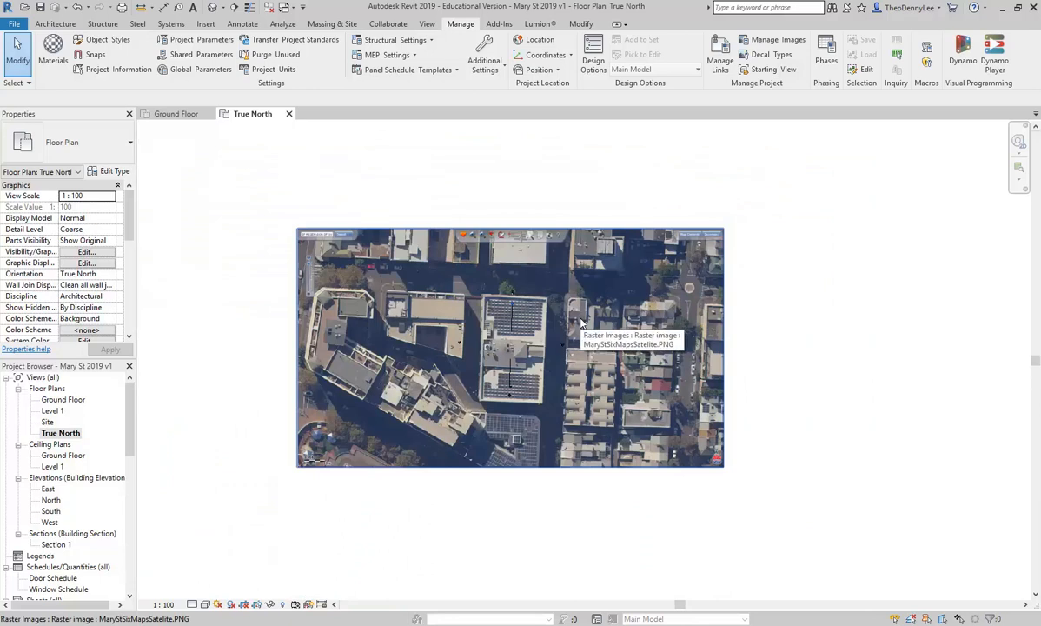
pyautogui.scroll(2, 581, 322)
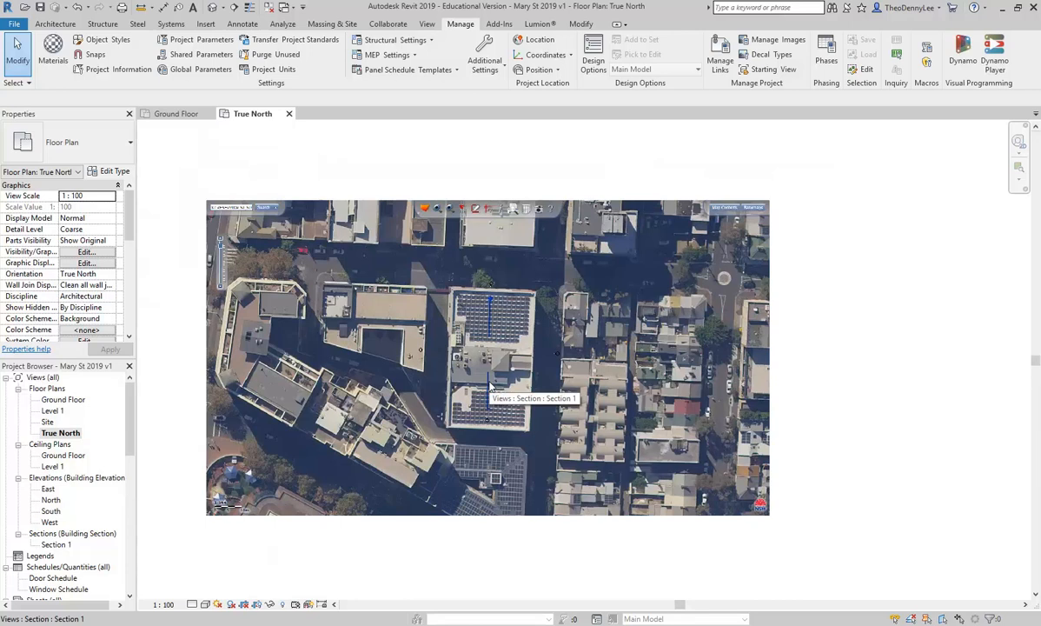
pyautogui.click(76, 7)
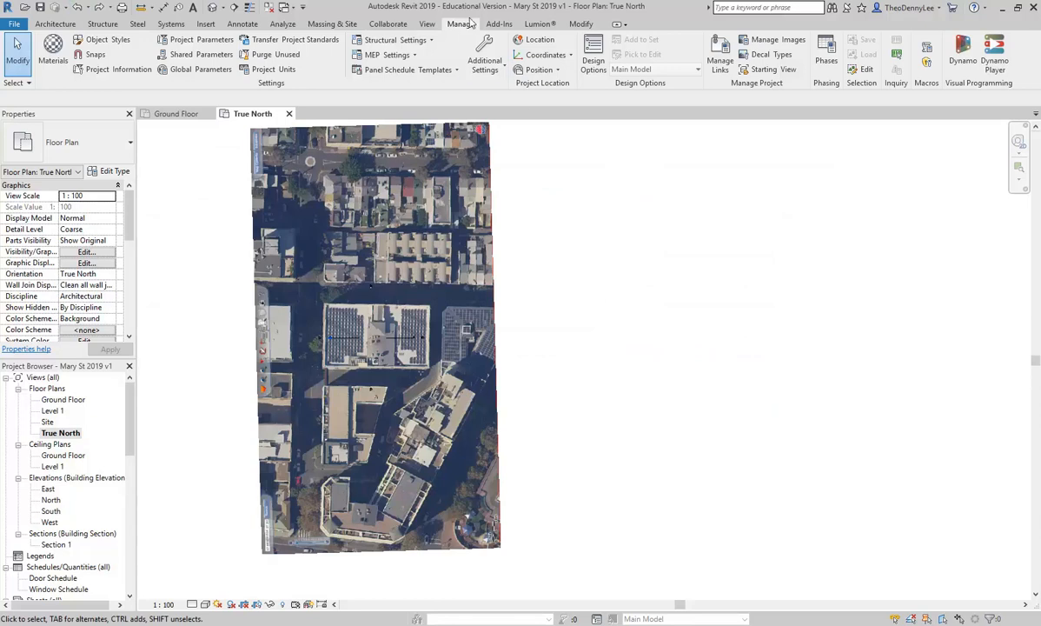
# Restart Rotate True North and snap the center of rotation to the endpoint at the satellite image's lower-right corner
pyautogui.click(538, 71)
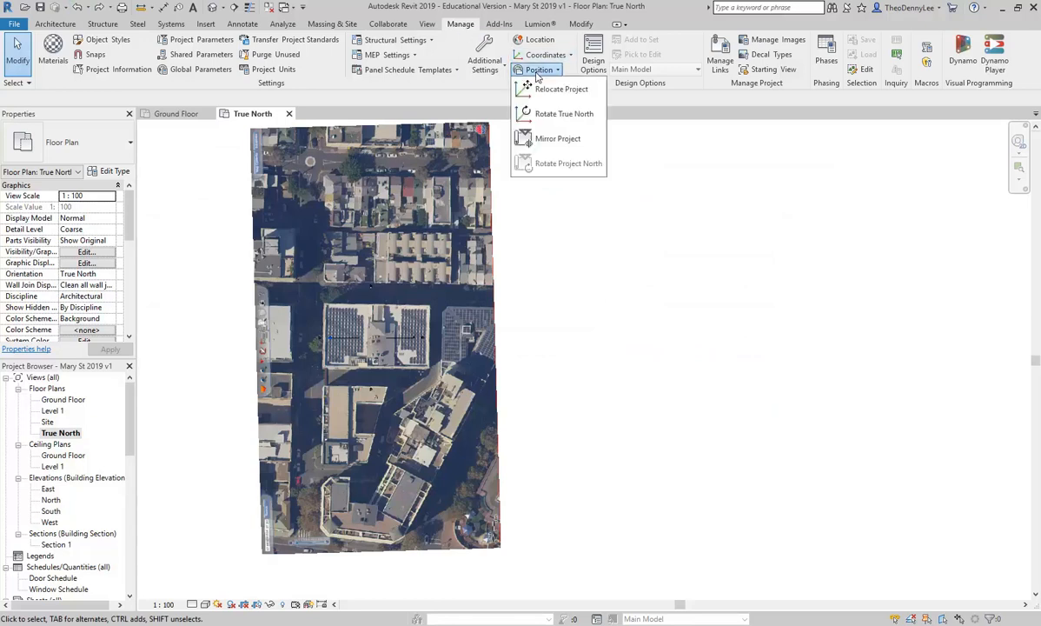
pyautogui.click(553, 117)
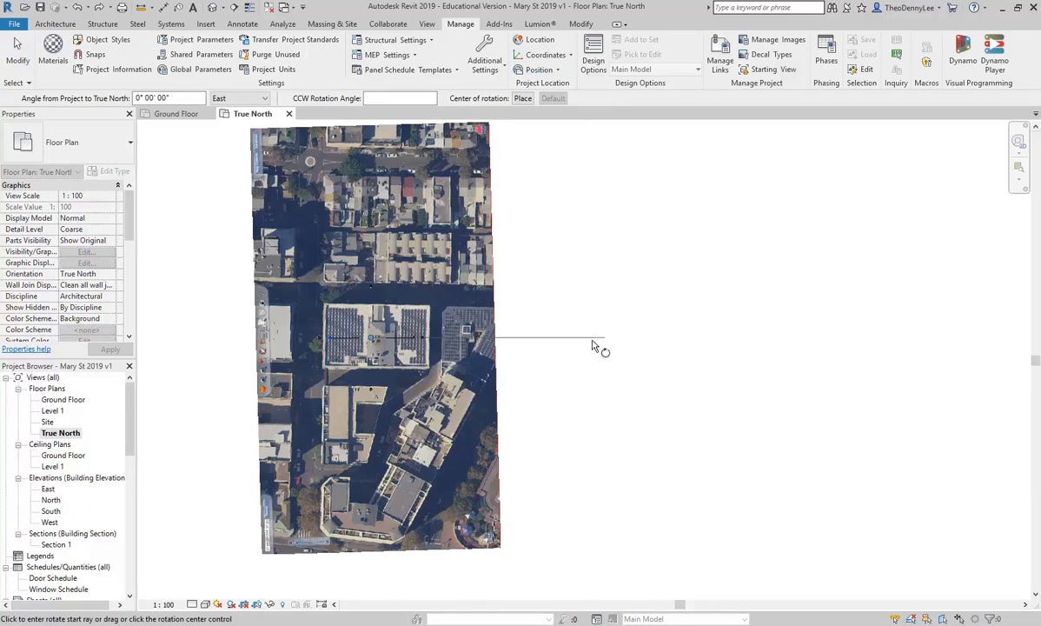
pyautogui.click(371, 339)
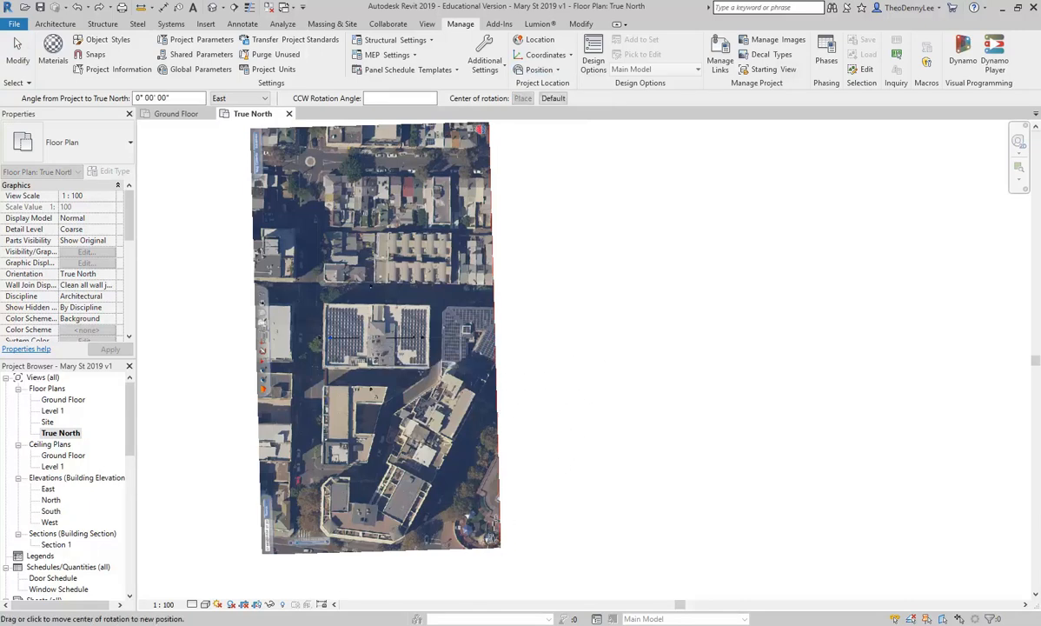
pyautogui.click(499, 548)
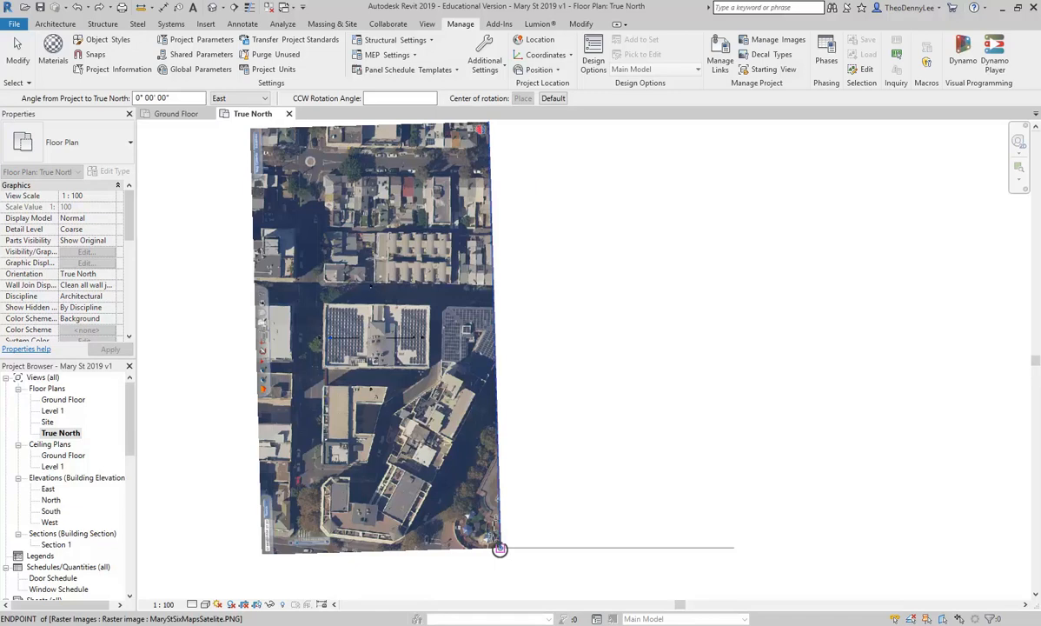
pyautogui.click(500, 549)
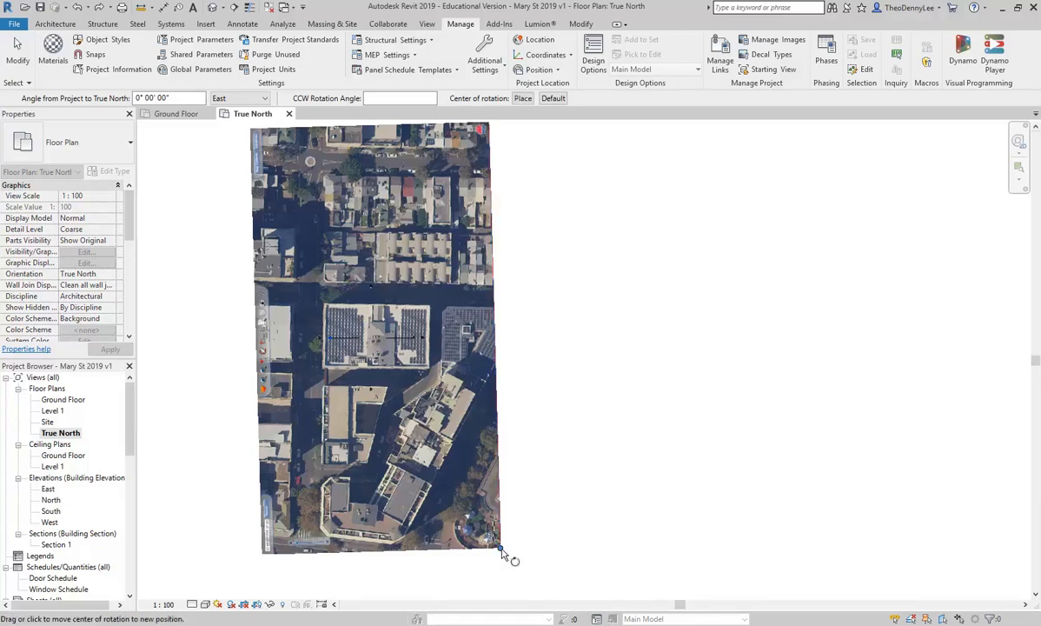
# Rotate true north with the start ray along the satellite image's bottom edge and the end ray vertical above the rotation center
pyautogui.click(260, 556)
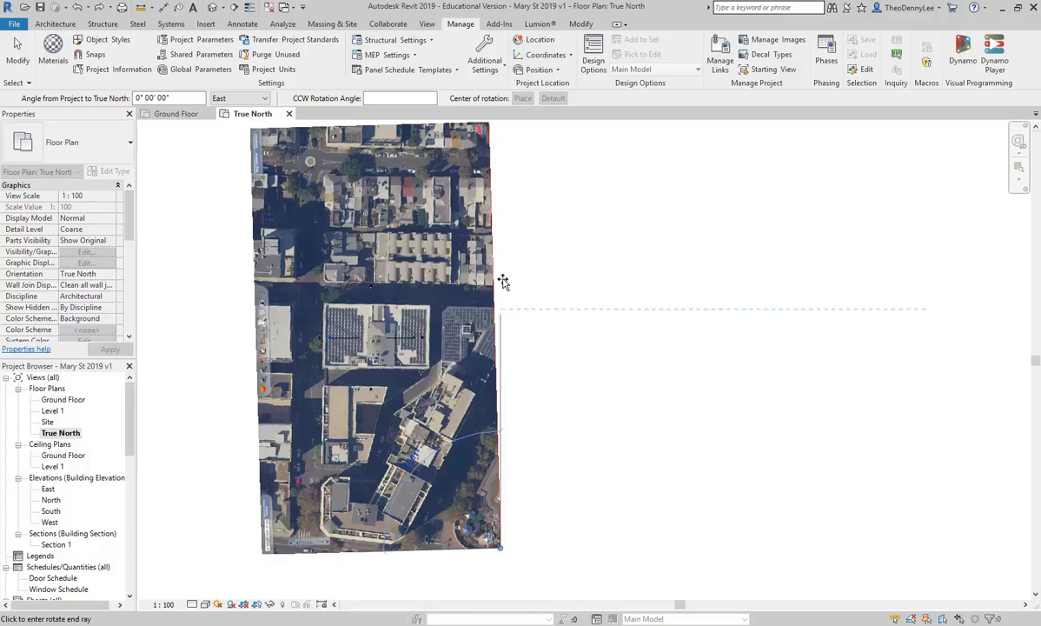
pyautogui.click(503, 283)
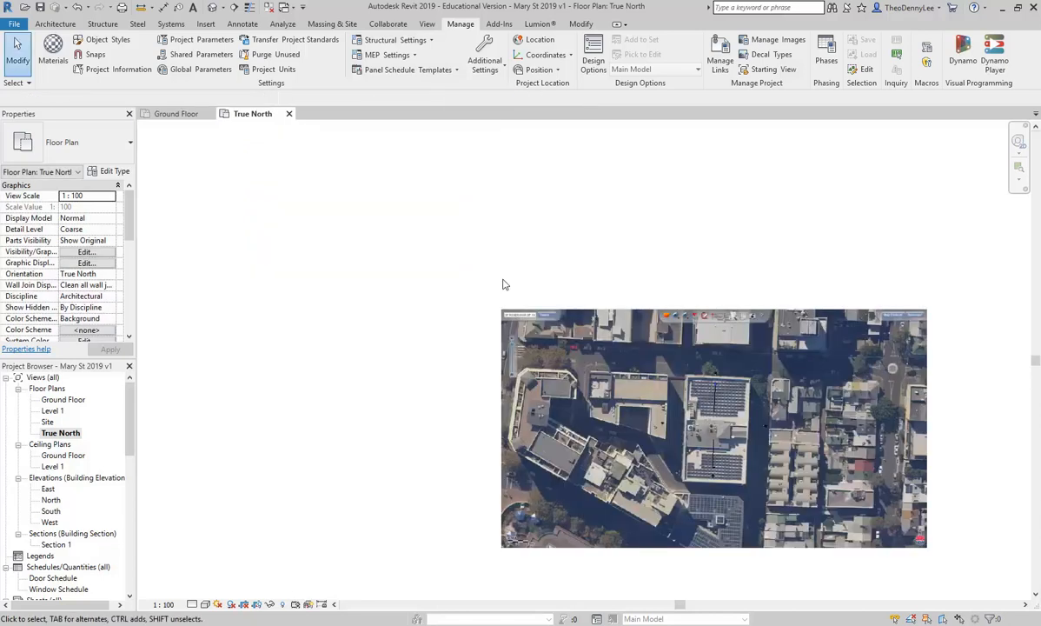
pyautogui.moveTo(659, 433); pyautogui.dragTo(430, 354, button='middle')
pyautogui.scroll(2, 430, 355)
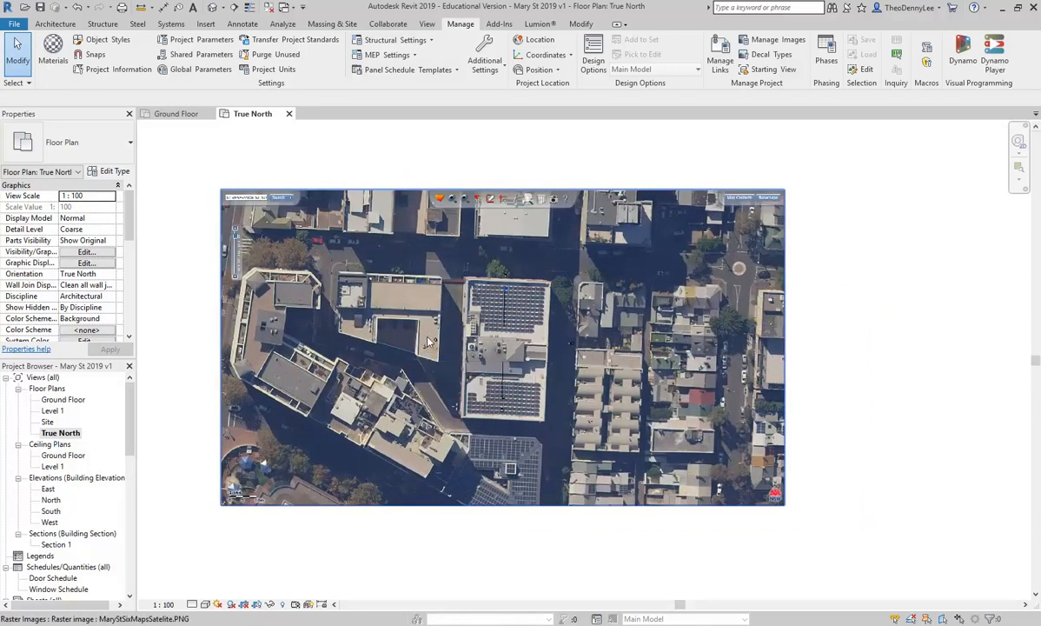
pyautogui.scroll(2, 429, 351)
pyautogui.scroll(-1, 426, 344)
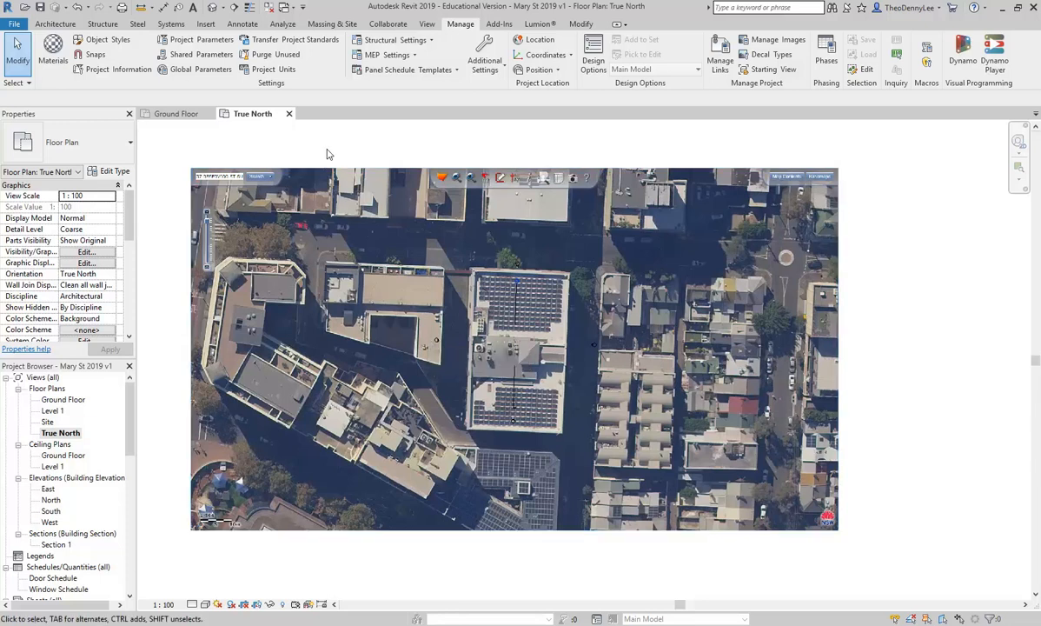
# Select the MaryStSixMapsSatelite.PNG raster image in the True North plan
pyautogui.click(317, 191)
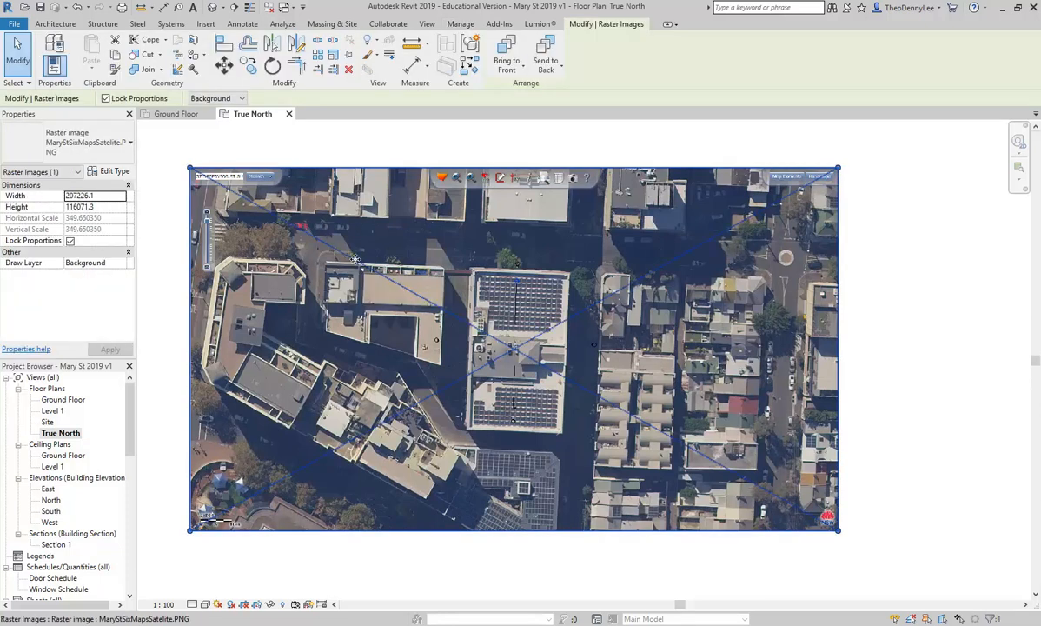
pyautogui.scroll(-2, 355, 259)
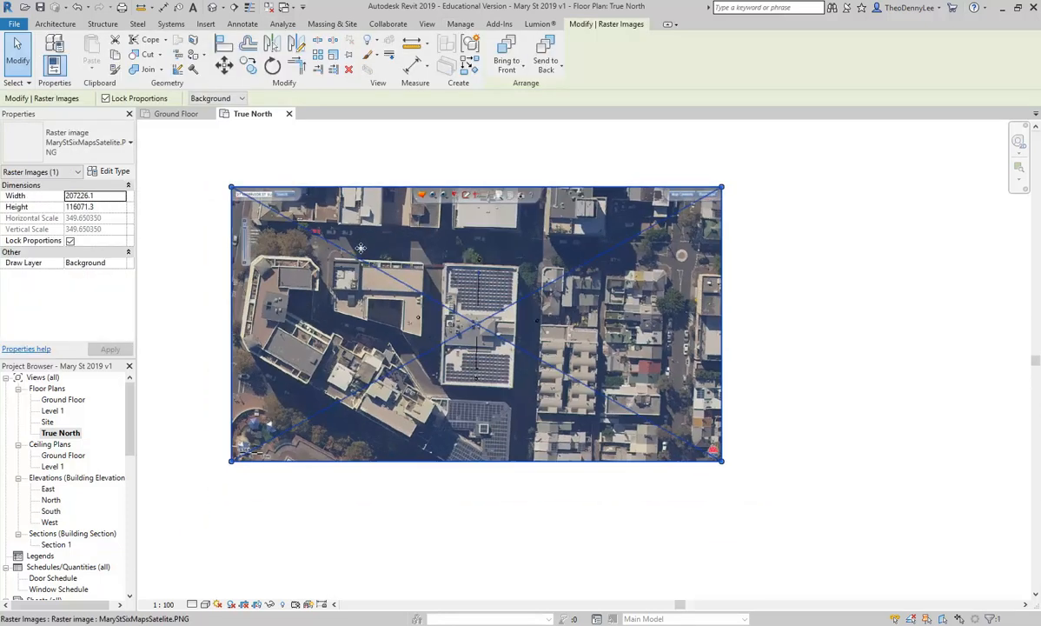
pyautogui.click(376, 159)
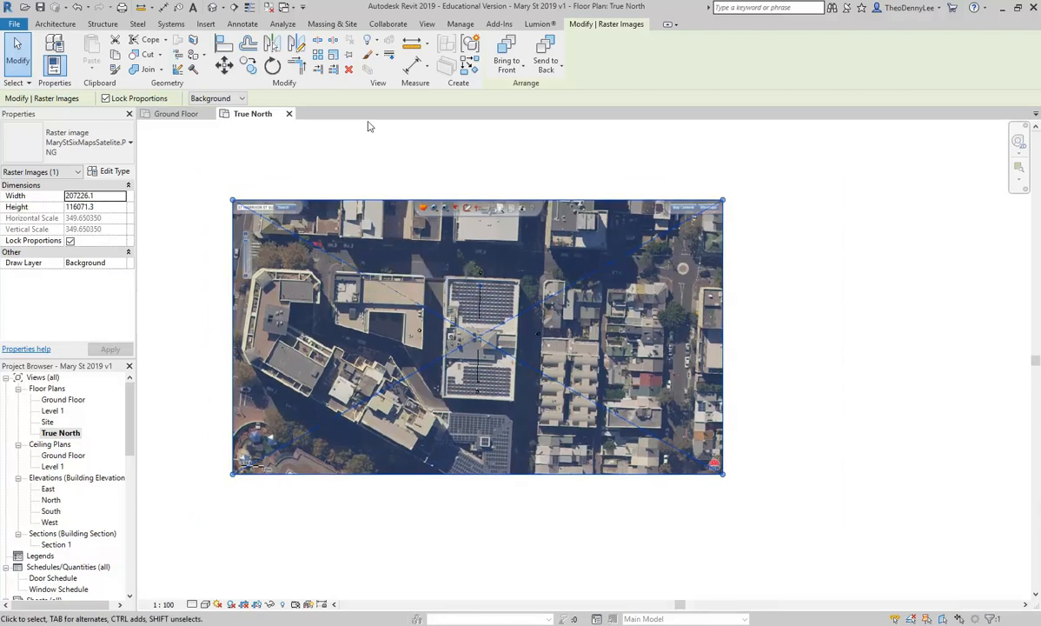
pyautogui.click(378, 246)
pyautogui.click(413, 194)
pyautogui.click(374, 222)
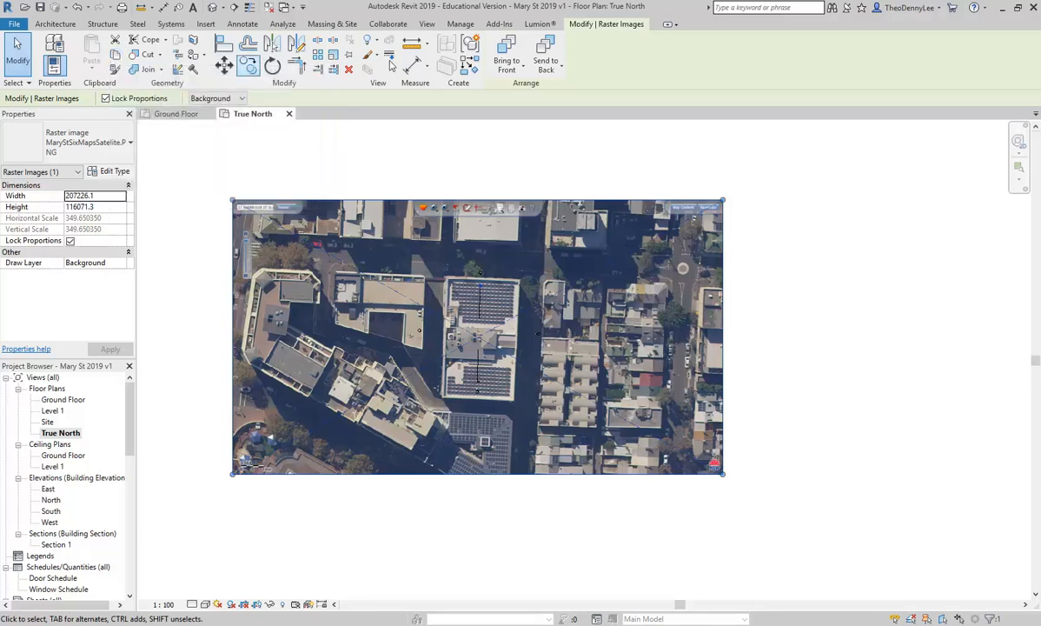
# Cycle the ribbon through its minimized display states and leave it minimized to tabs only
pyautogui.click(668, 26)
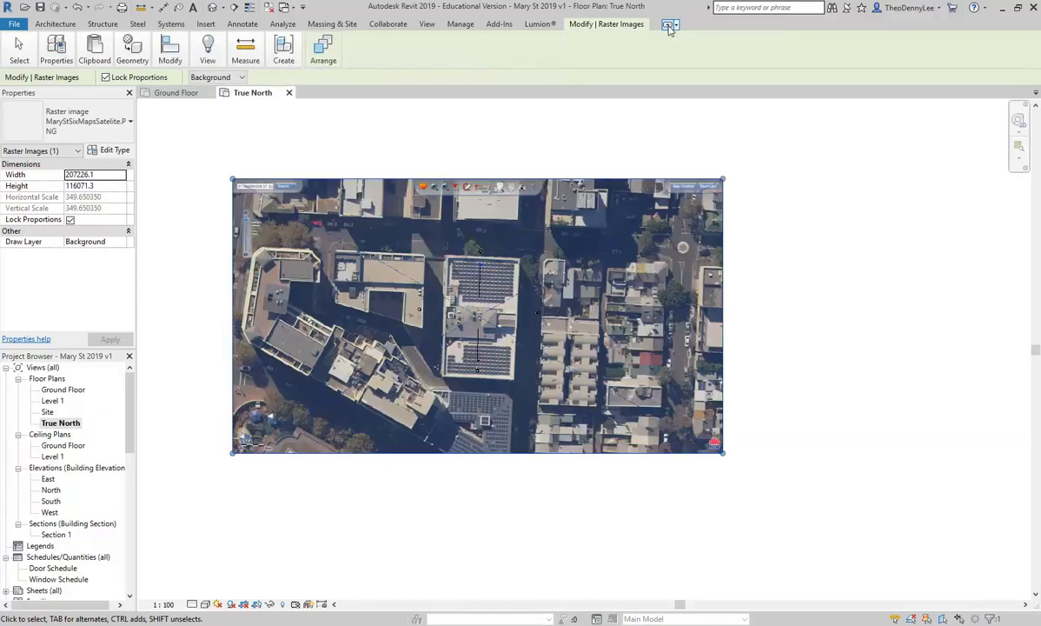
pyautogui.click(668, 26)
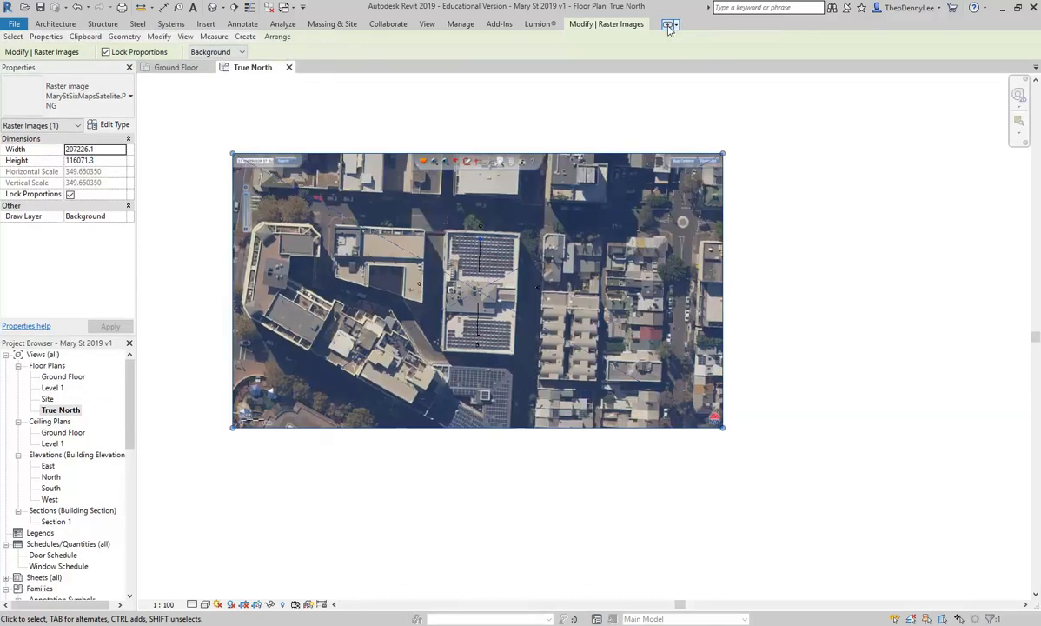
pyautogui.click(668, 26)
pyautogui.click(669, 26)
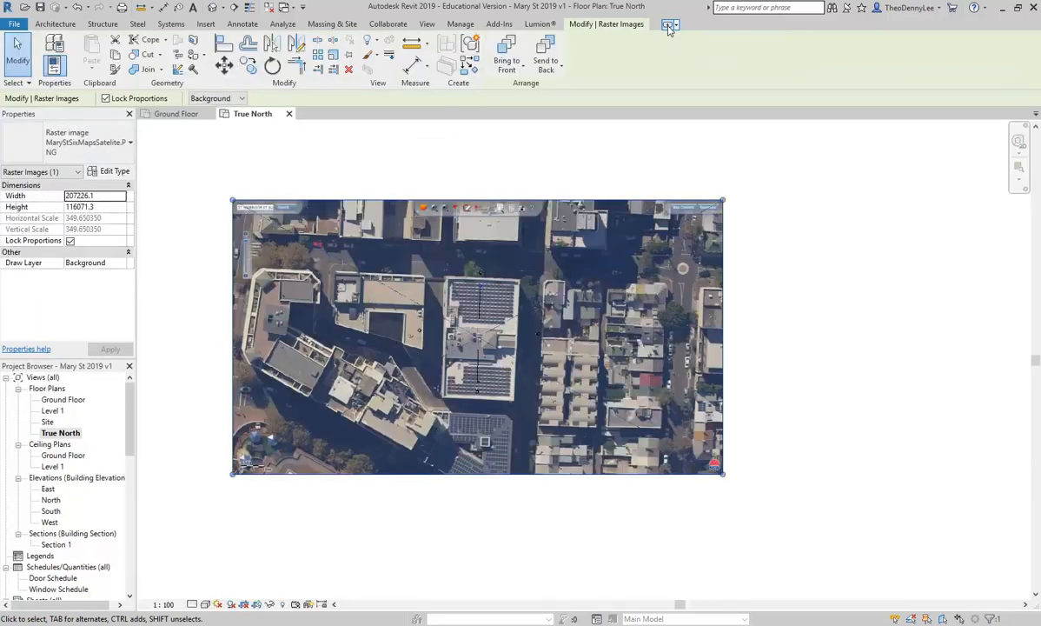
pyautogui.click(668, 26)
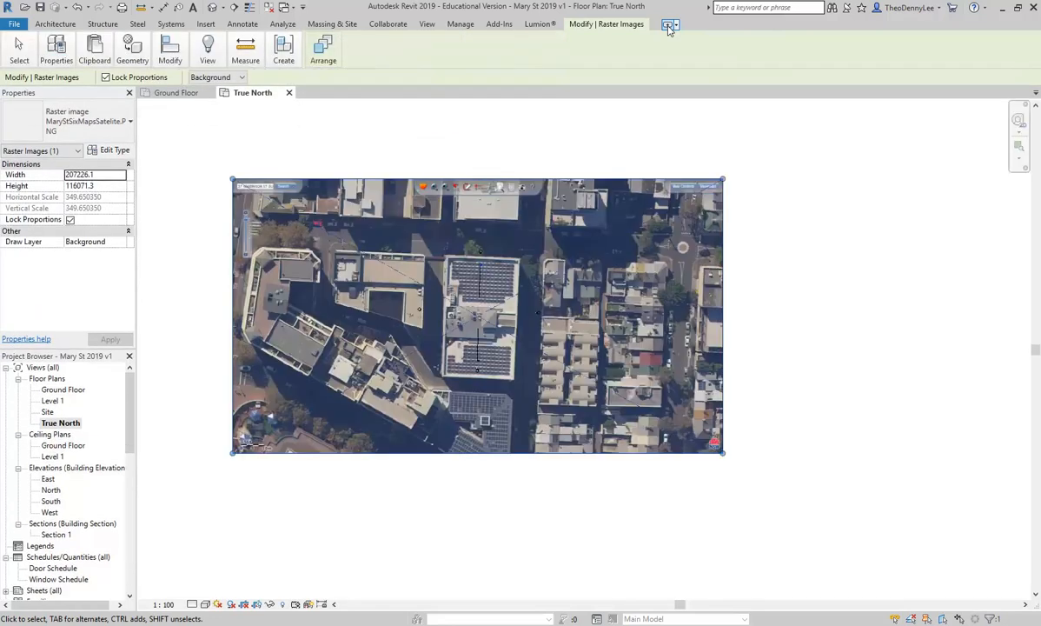
pyautogui.click(668, 27)
pyautogui.click(668, 26)
pyautogui.click(668, 26)
pyautogui.click(669, 26)
pyautogui.click(668, 26)
pyautogui.click(668, 26)
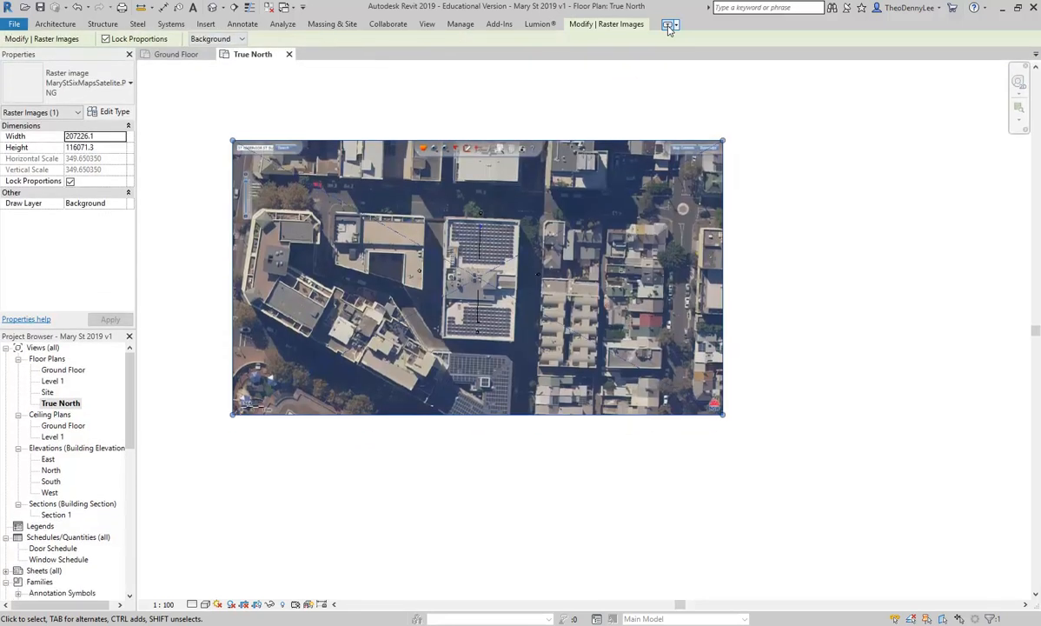
# Restore the full ribbon, copy the selected satellite image to the clipboard, and open the Site floor plan
pyautogui.click(668, 26)
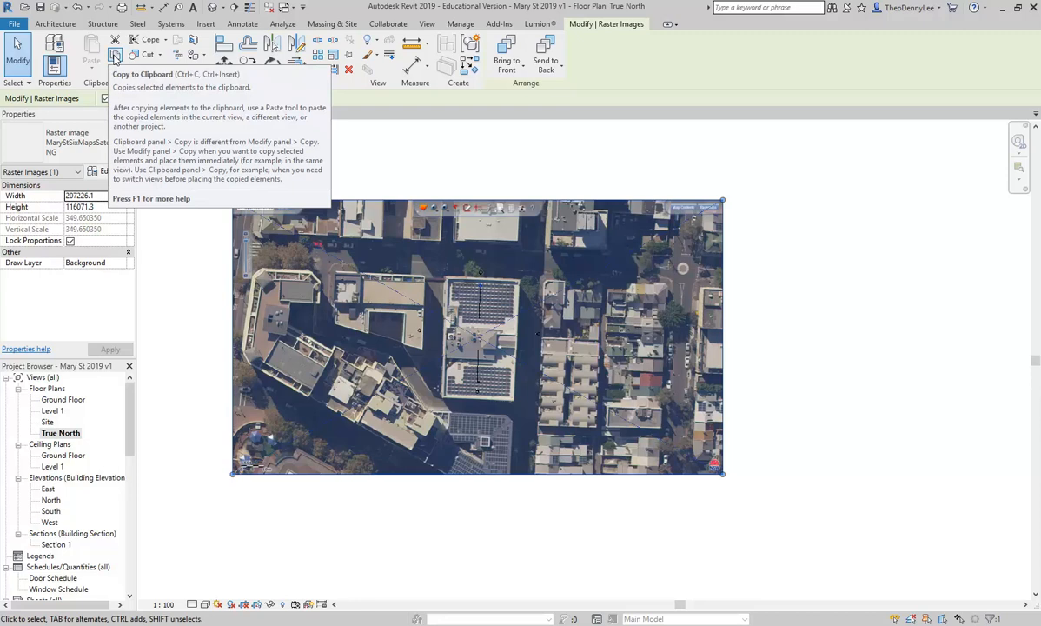
pyautogui.click(116, 56)
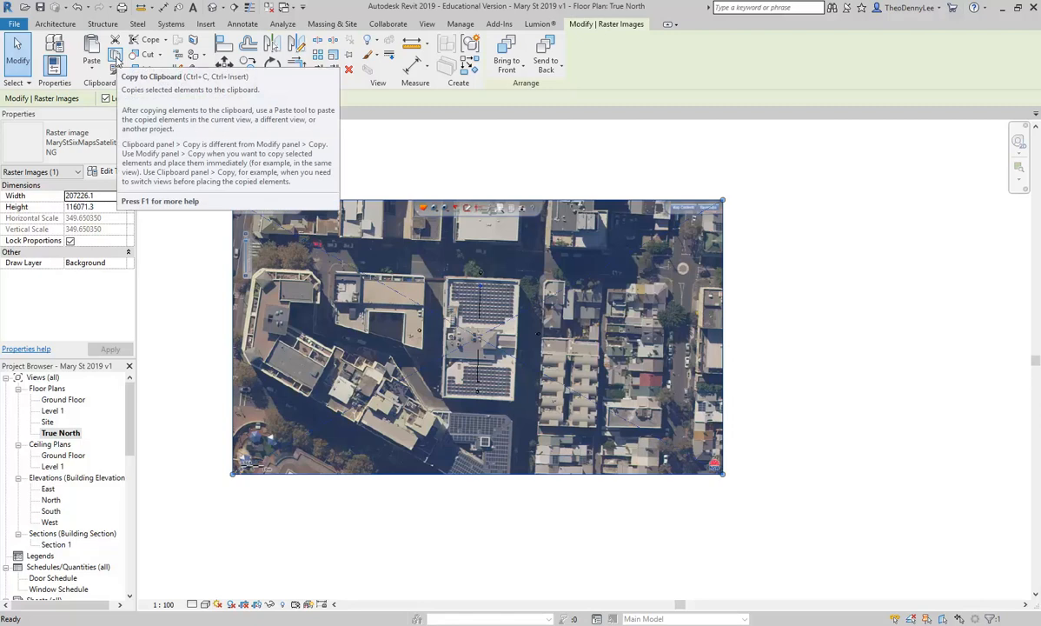
pyautogui.doubleClick(48, 422)
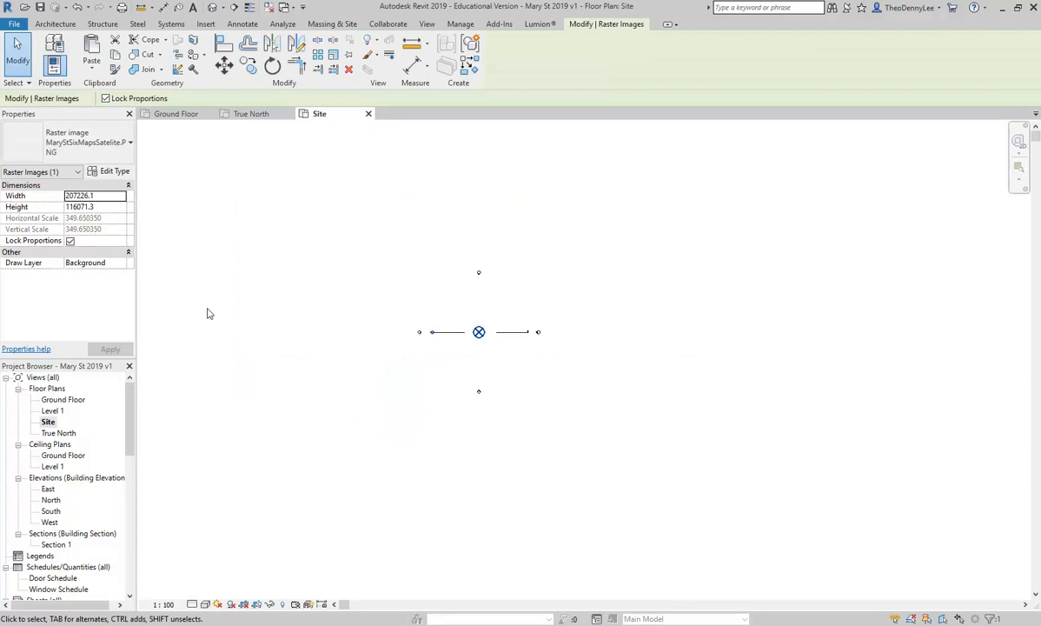
# Paste the copied satellite image into the Site plan aligned to the same place and deselect it
pyautogui.press('Escape')
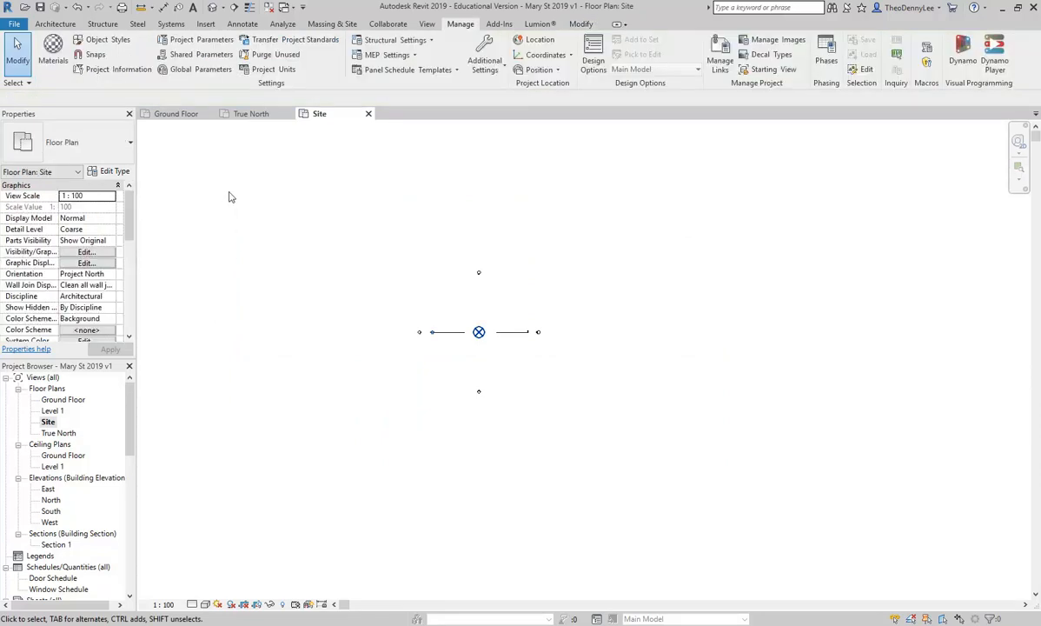
pyautogui.click(581, 23)
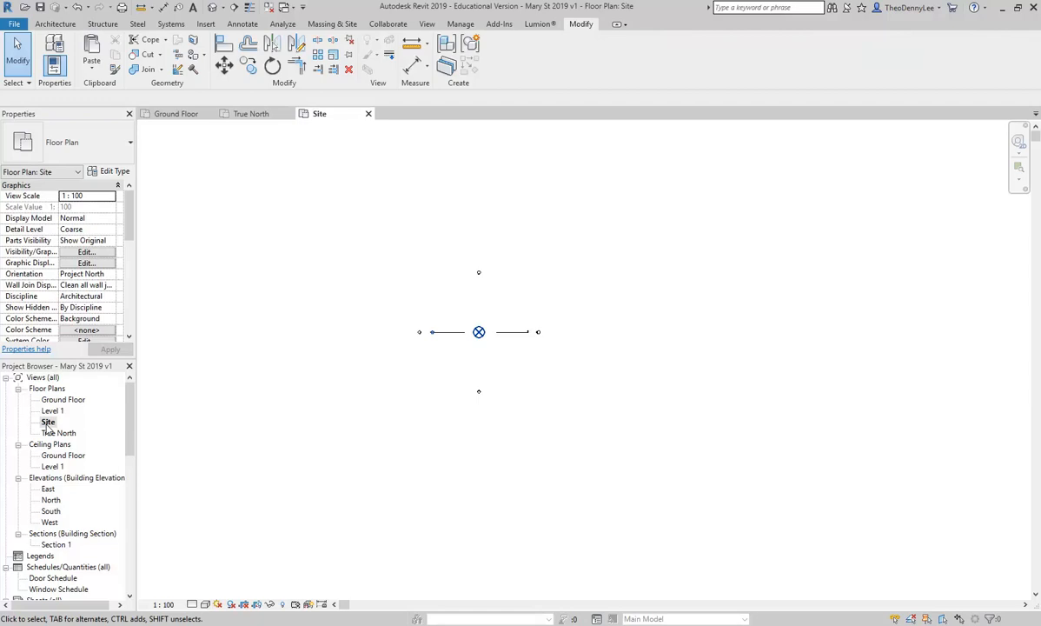
pyautogui.click(92, 69)
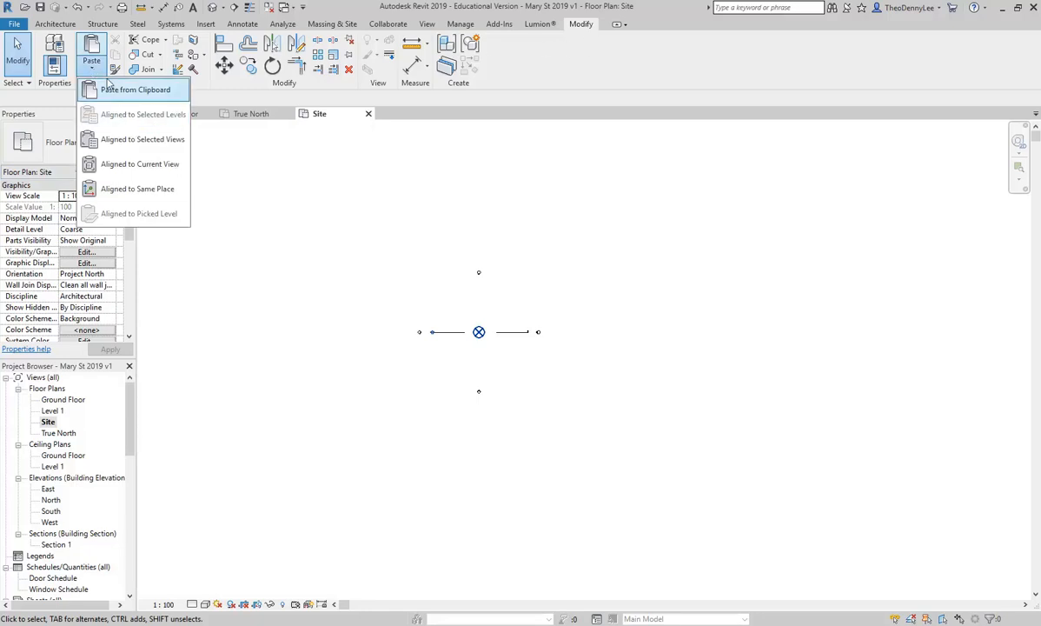
pyautogui.click(579, 26)
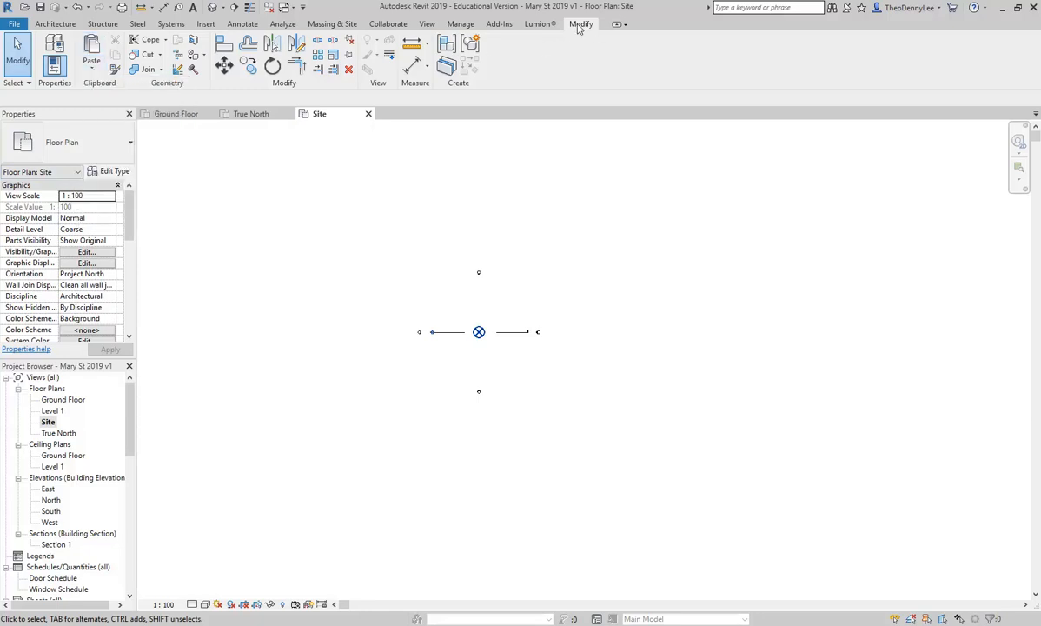
pyautogui.click(91, 65)
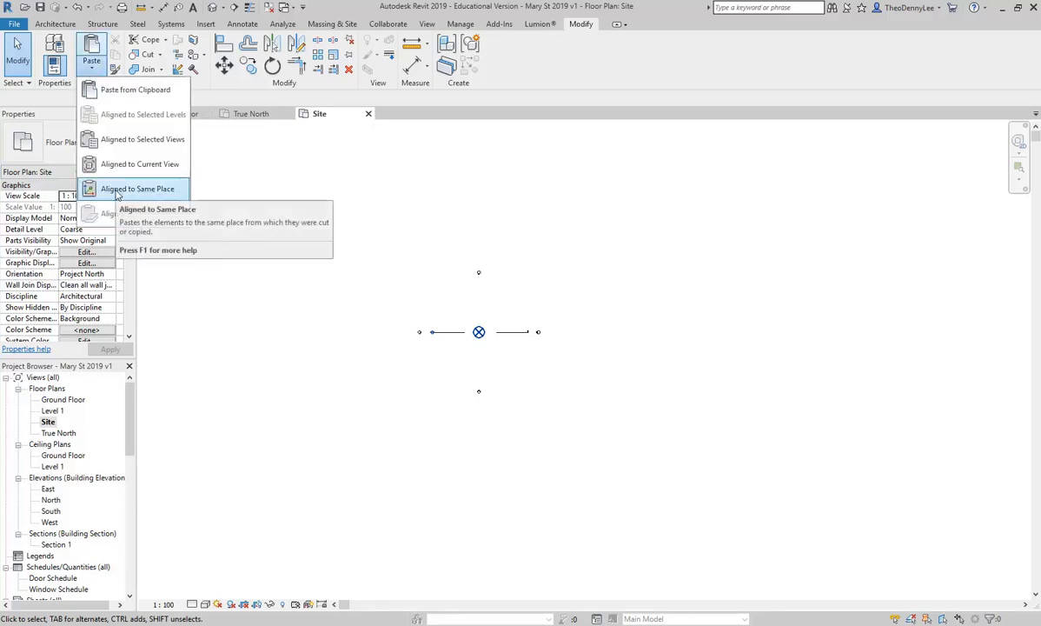
pyautogui.click(118, 189)
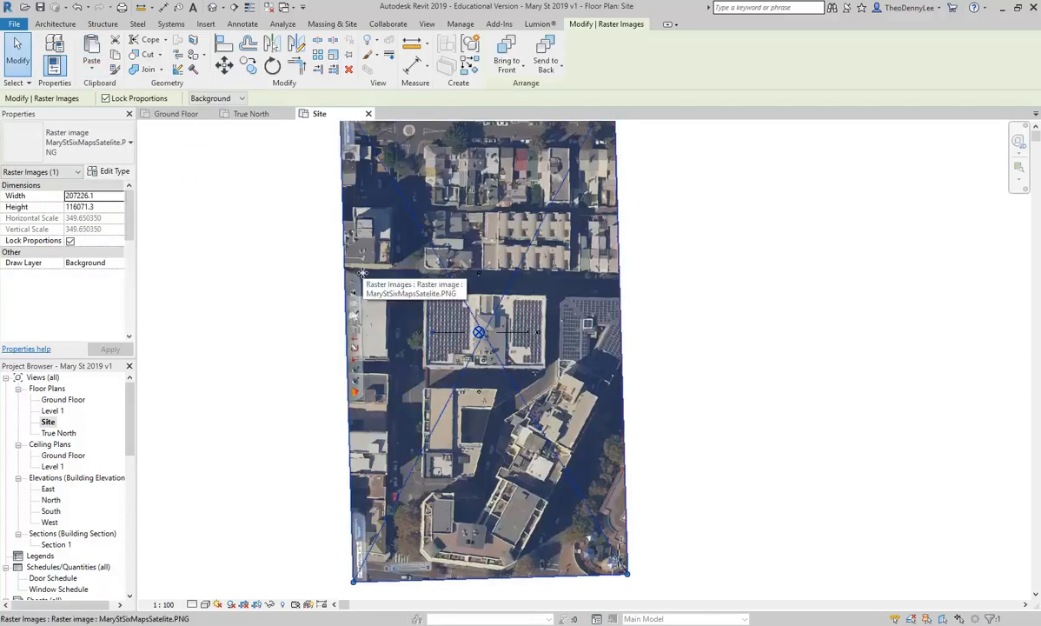
pyautogui.doubleClick(53, 432)
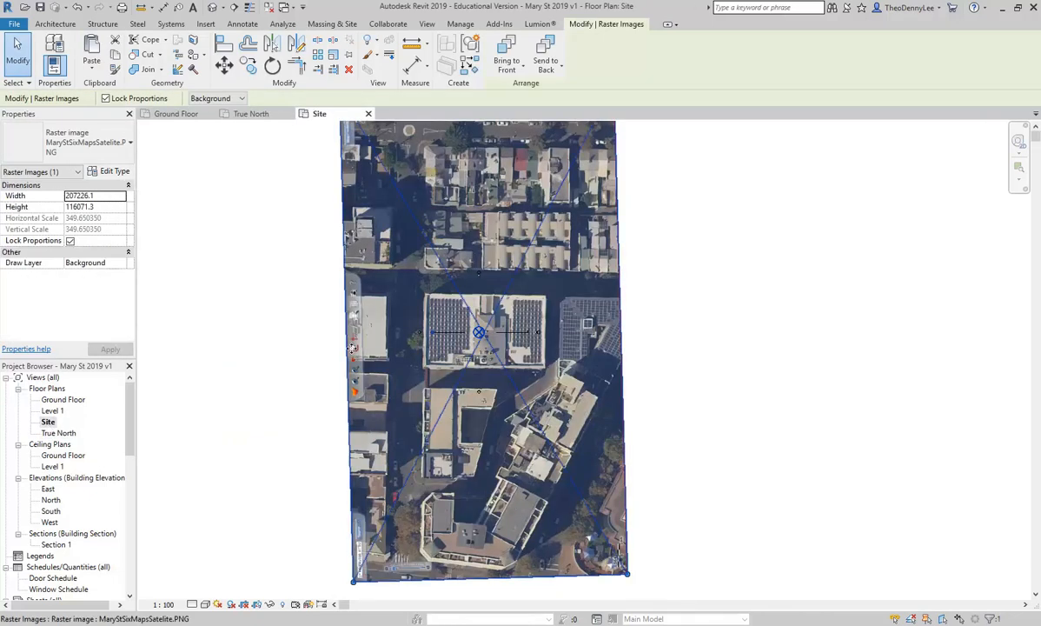
pyautogui.click(236, 251)
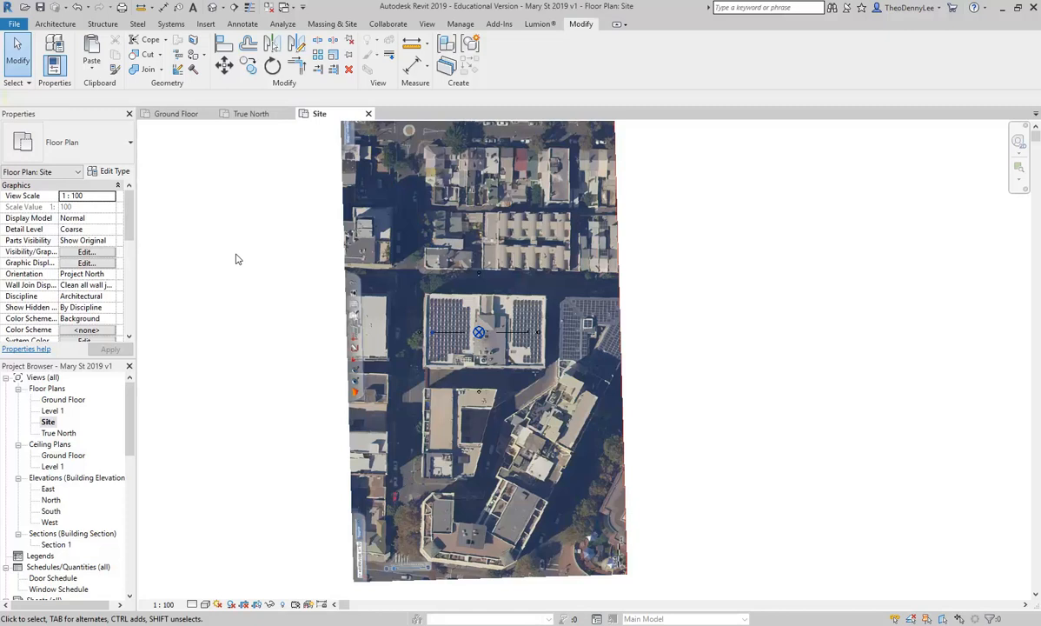
# Compare the satellite image's orientation in the True North and Site plans, finishing in the Site plan
pyautogui.doubleClick(55, 433)
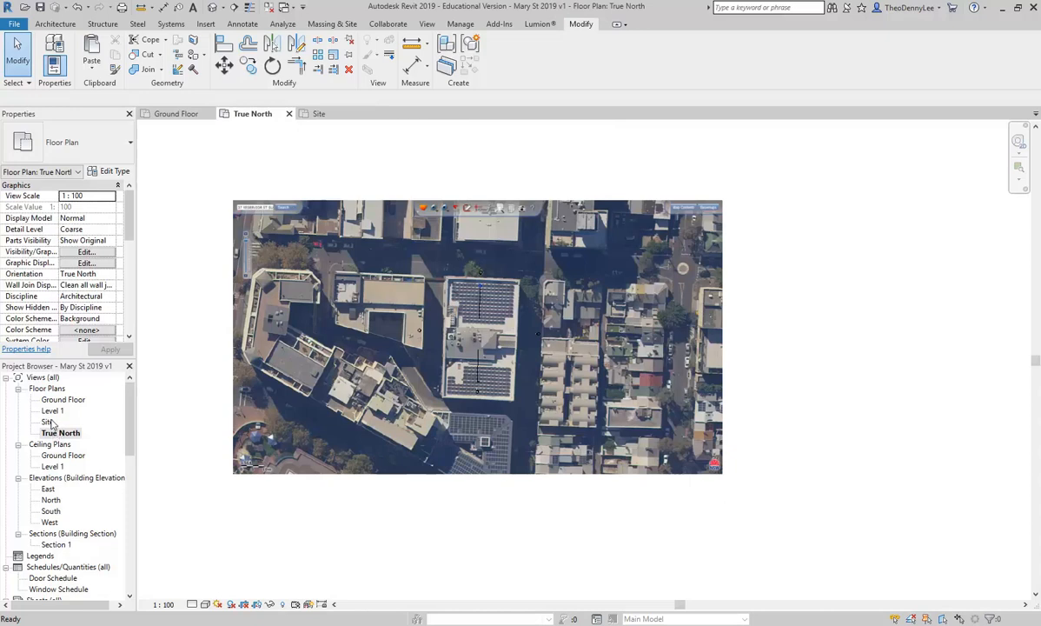
pyautogui.doubleClick(48, 421)
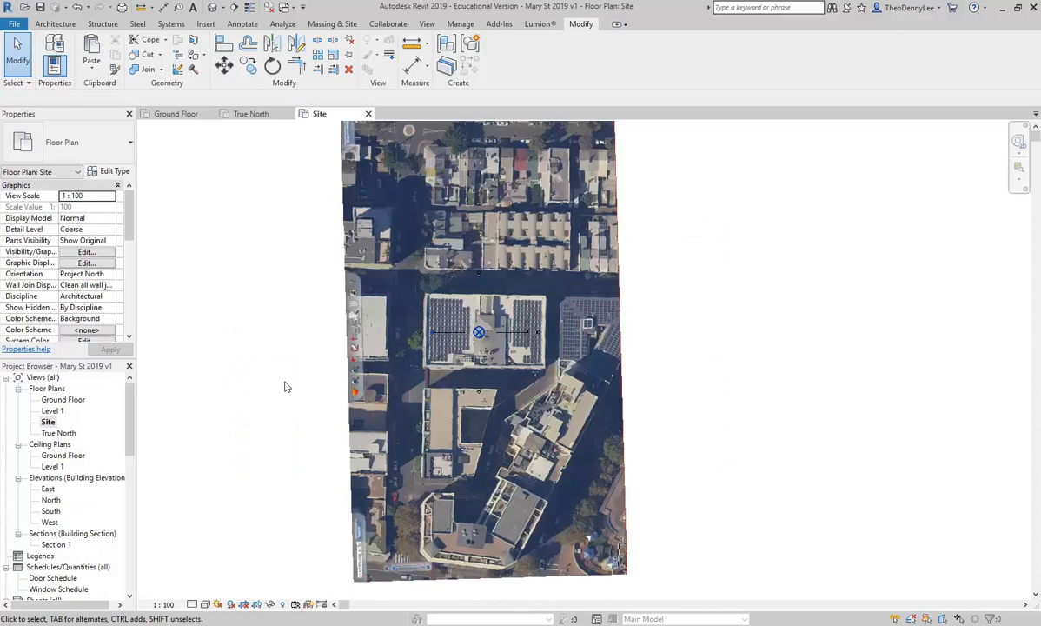
pyautogui.doubleClick(53, 432)
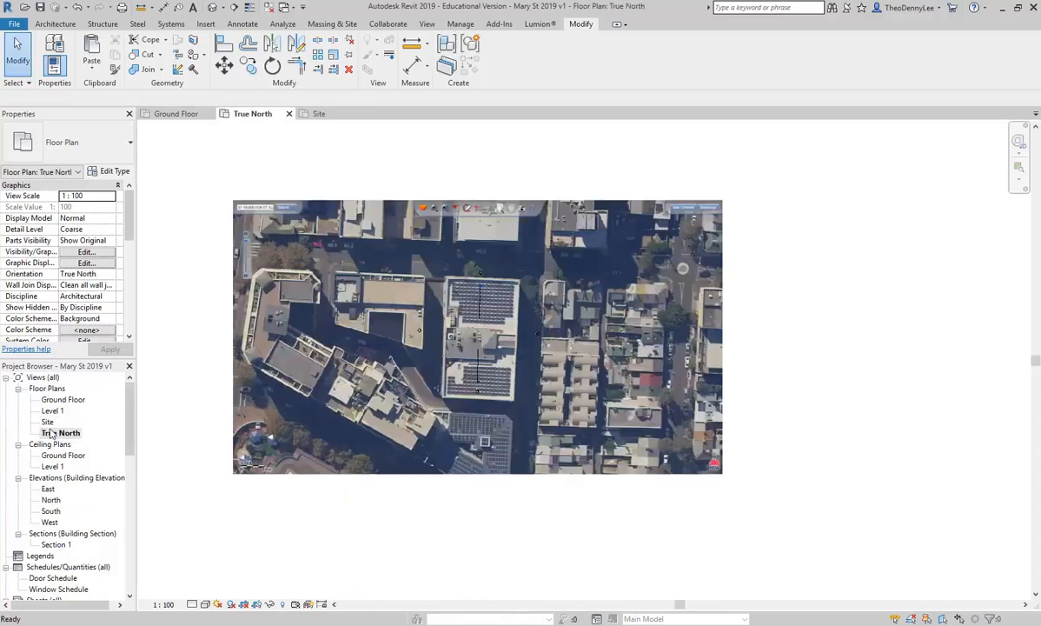
pyautogui.doubleClick(48, 422)
pyautogui.doubleClick(54, 432)
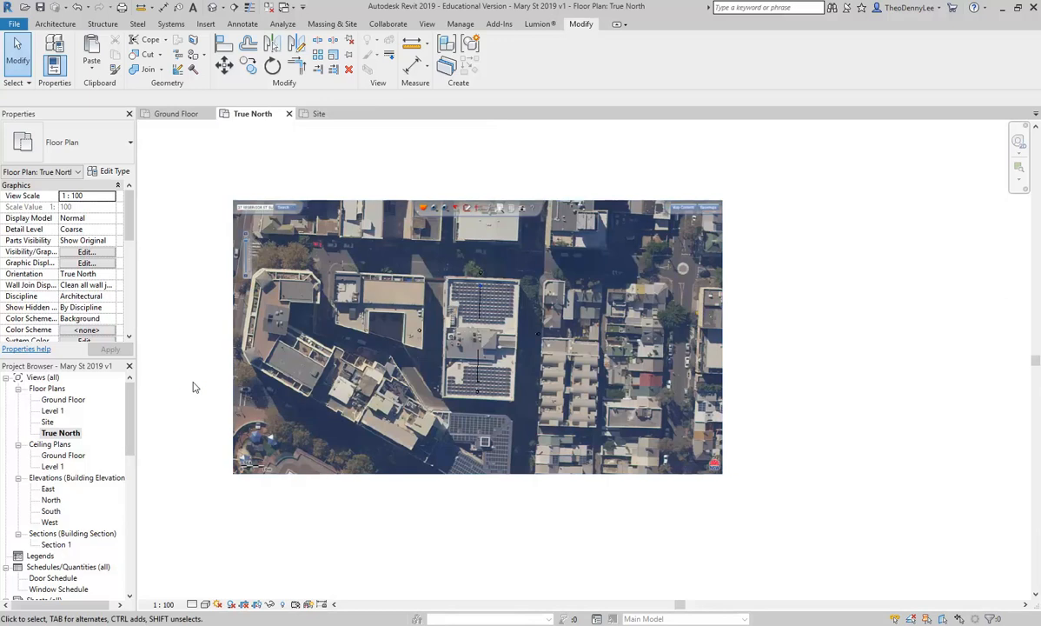
pyautogui.doubleClick(48, 421)
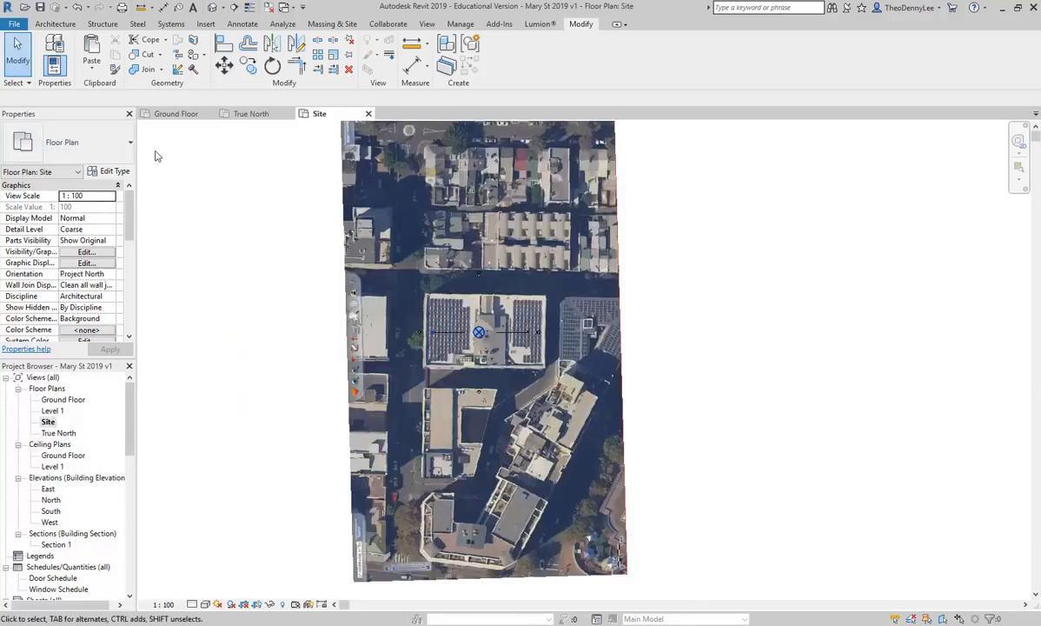
pyautogui.click(432, 25)
pyautogui.click(991, 59)
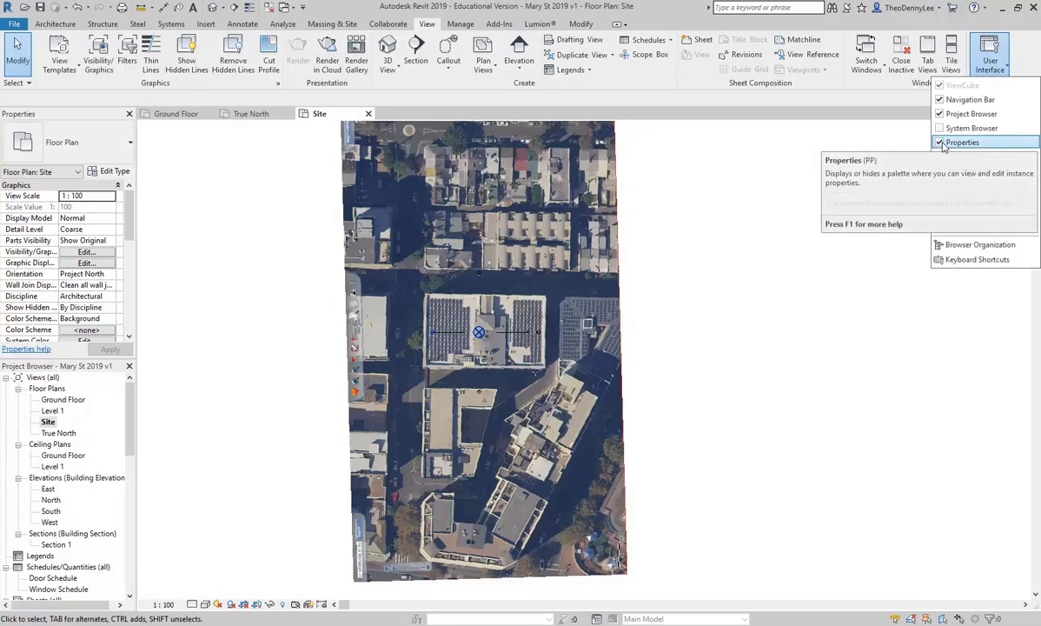
pyautogui.click(981, 61)
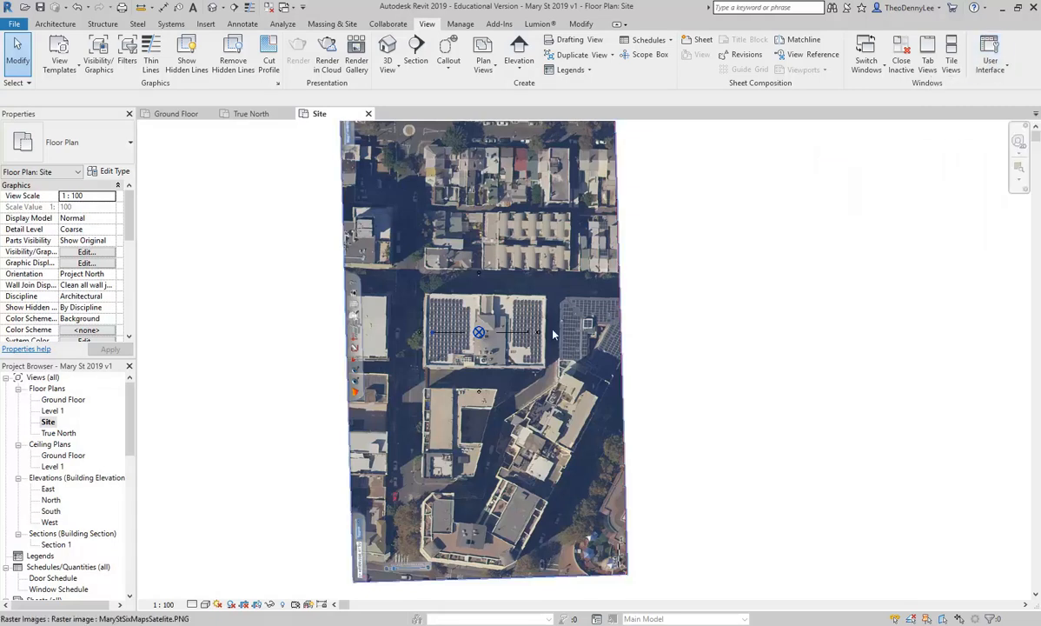
# Draw a horizontal reference plane across the upper side of the central solar-panelled building and move it onto the roof edge
pyautogui.scroll(-1, 728, 301)
pyautogui.moveTo(723, 308); pyautogui.dragTo(665, 339, button='middle')
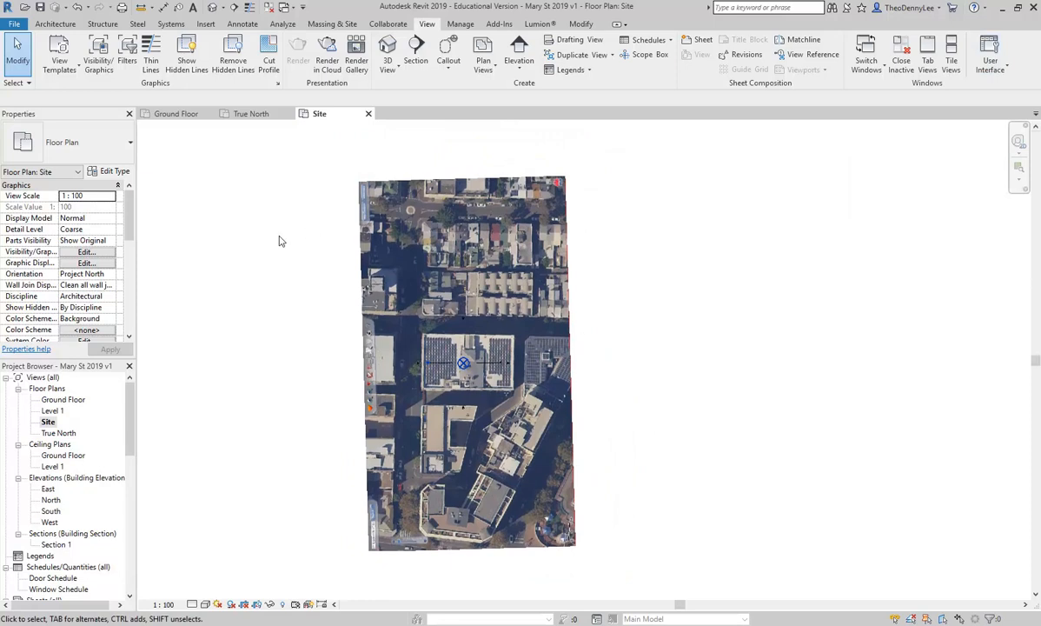
pyautogui.scroll(1, 368, 330)
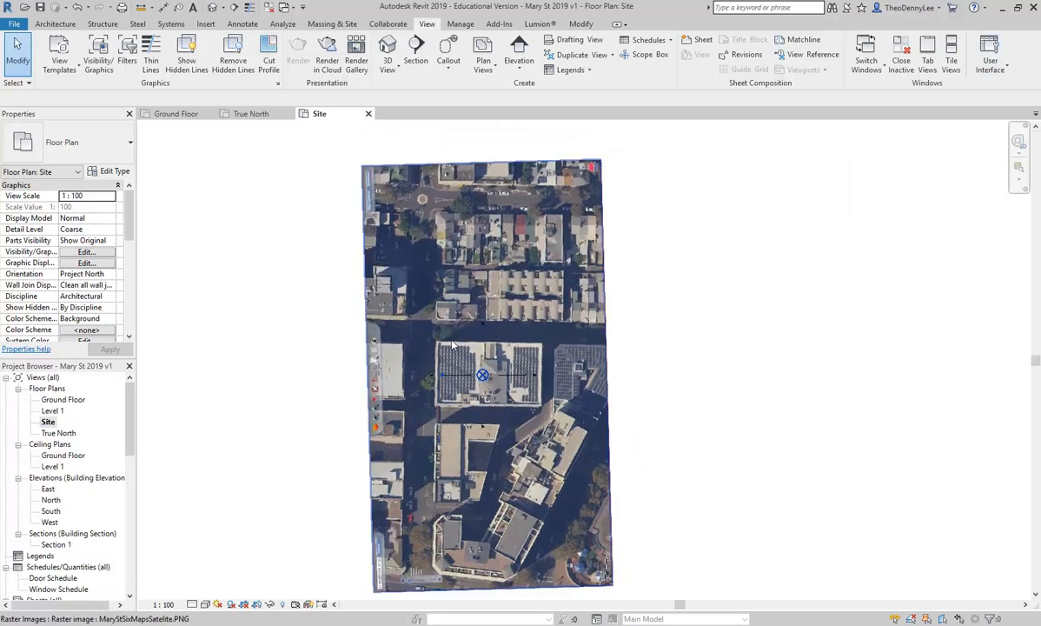
pyautogui.scroll(2, 445, 352)
pyautogui.scroll(2, 505, 359)
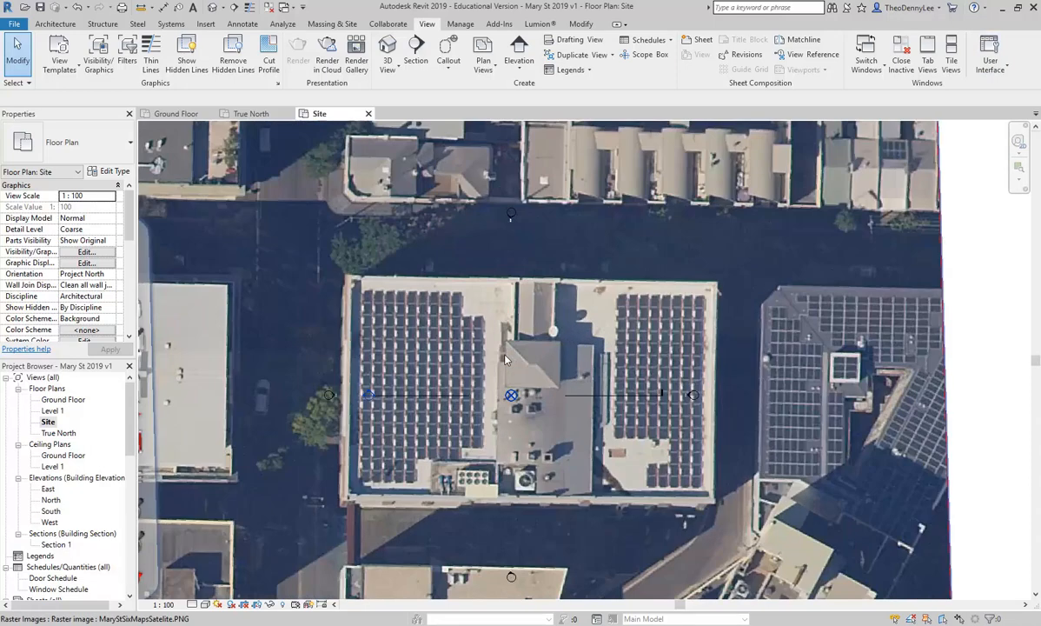
pyautogui.click(55, 24)
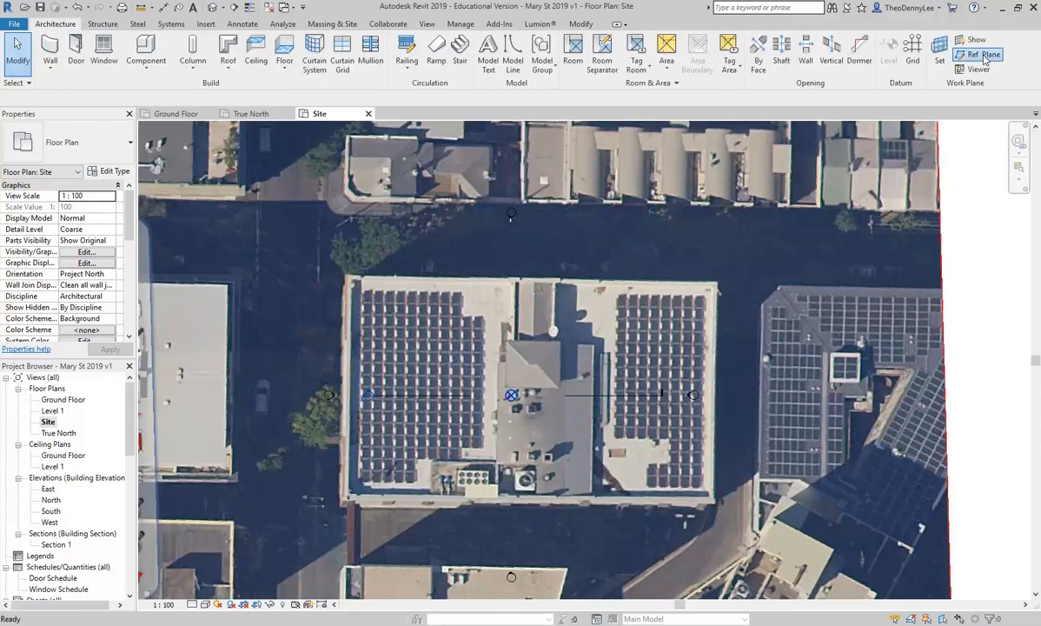
pyautogui.click(919, 55)
pyautogui.scroll(2, 352, 276)
pyautogui.click(289, 276)
pyautogui.scroll(-2, 289, 276)
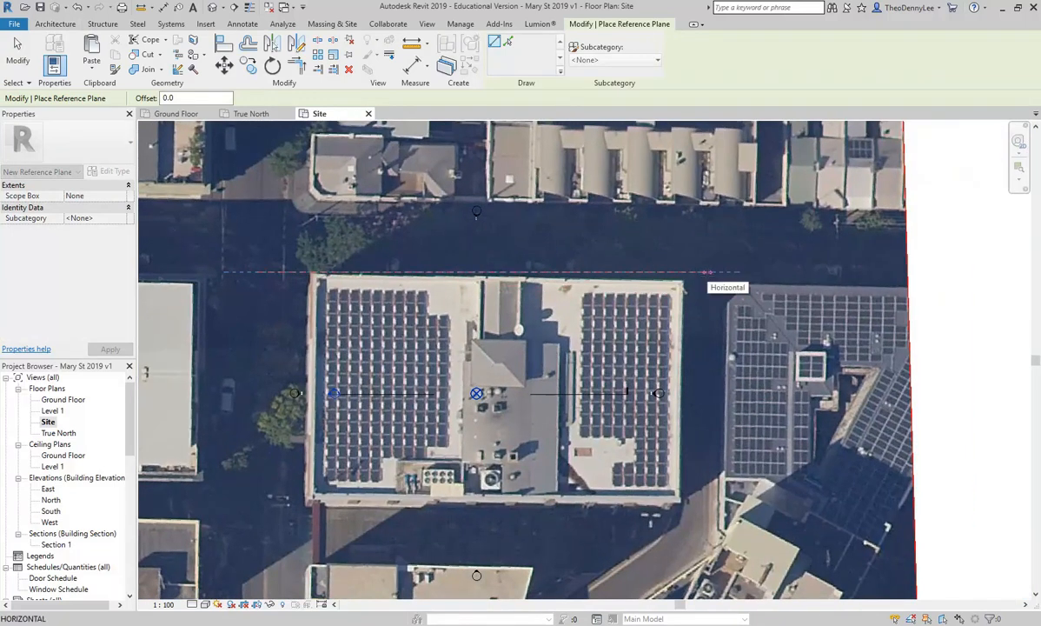
pyautogui.click(708, 272)
pyautogui.press('Escape')
pyautogui.press('Escape')
pyautogui.click(533, 278)
pyautogui.moveTo(533, 282); pyautogui.dragTo(528, 291)
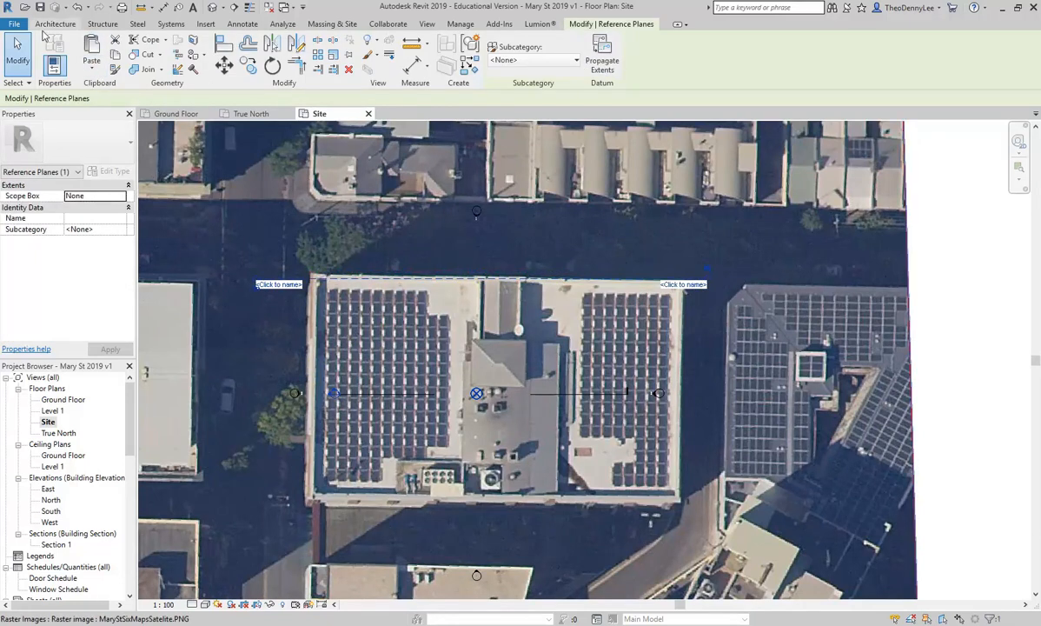
pyautogui.click(54, 24)
pyautogui.click(908, 52)
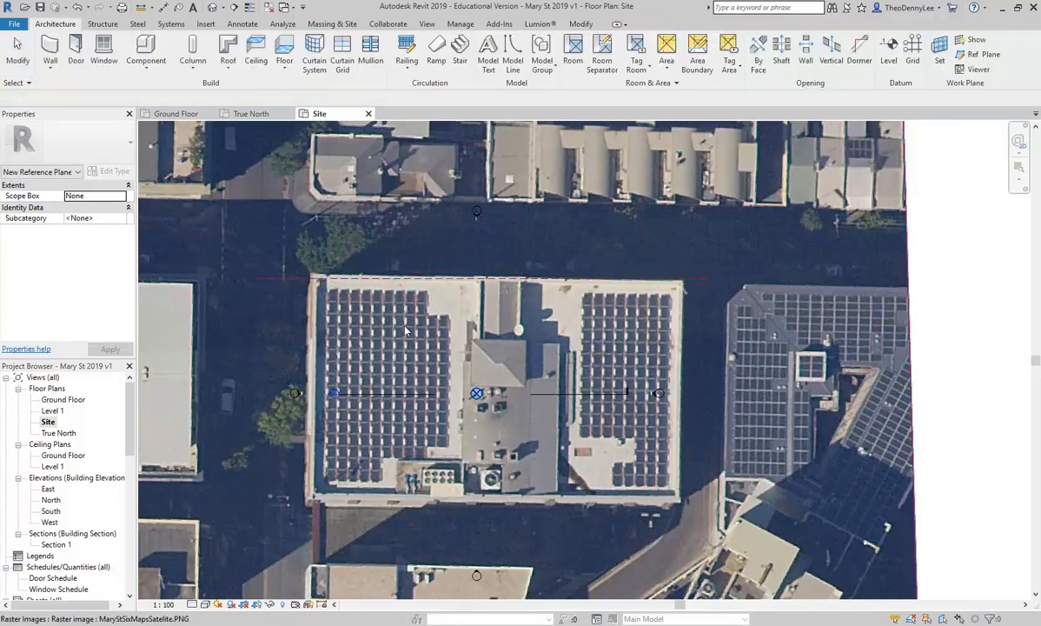
pyautogui.press('Escape')
# Copy the horizontal reference plane straight down to the building's lower roof edge
pyautogui.click(335, 279)
pyautogui.click(248, 67)
pyautogui.click(306, 279)
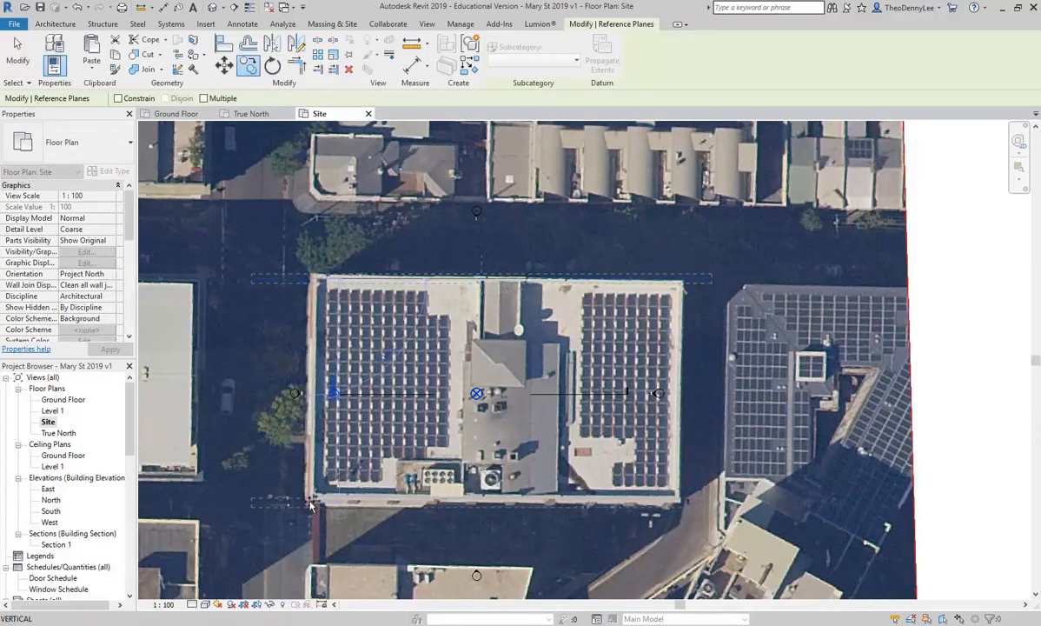
pyautogui.click(311, 503)
pyautogui.press('Escape')
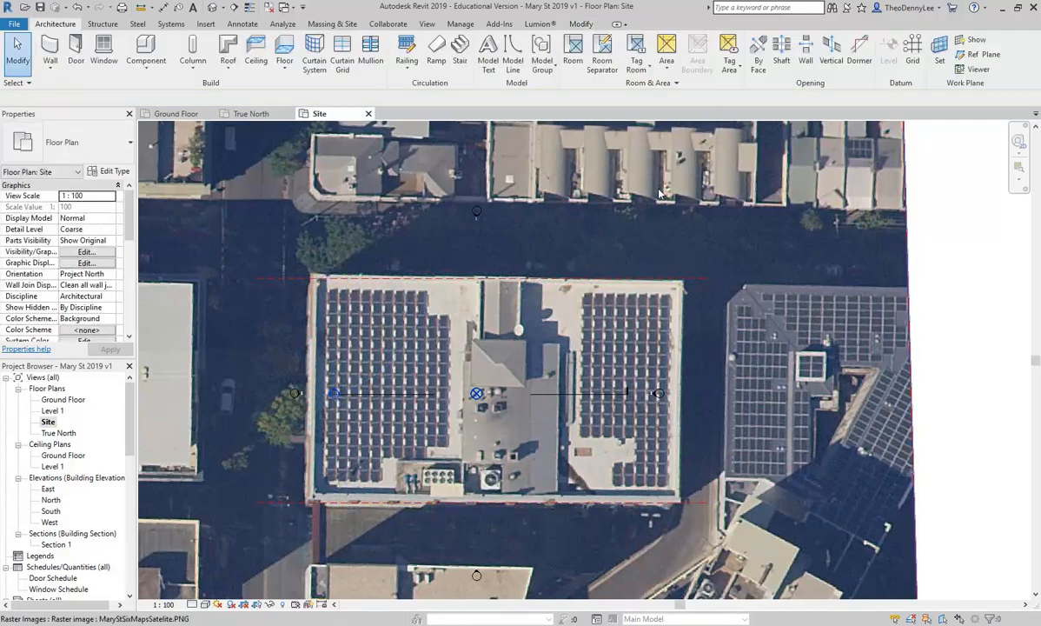
# Draw vertical reference planes along the right and left roof edges of the central building
pyautogui.click(973, 57)
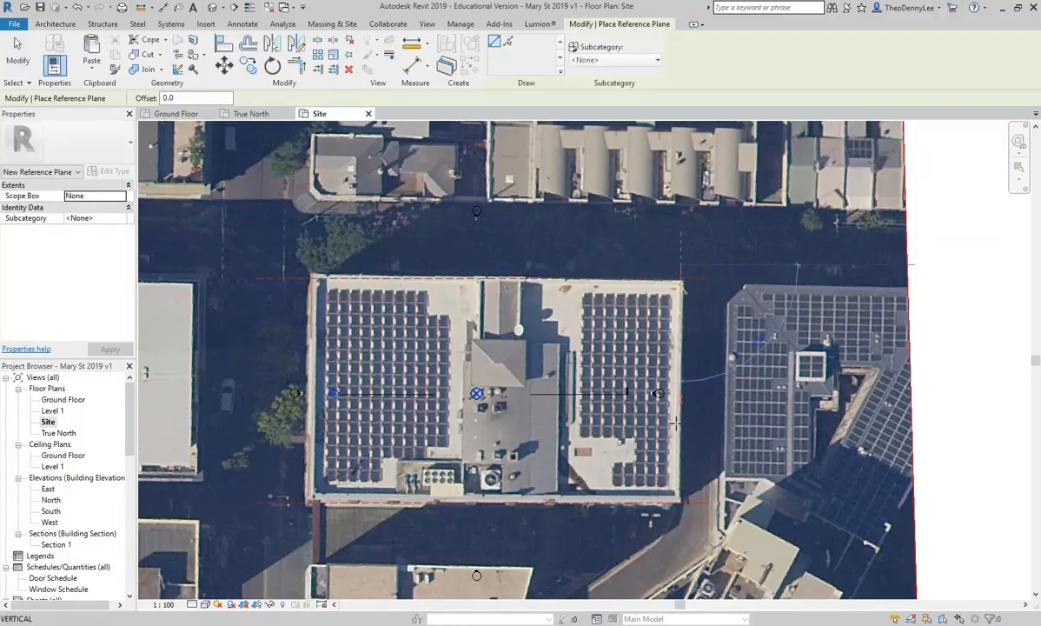
pyautogui.click(674, 534)
pyautogui.click(674, 258)
pyautogui.click(674, 256)
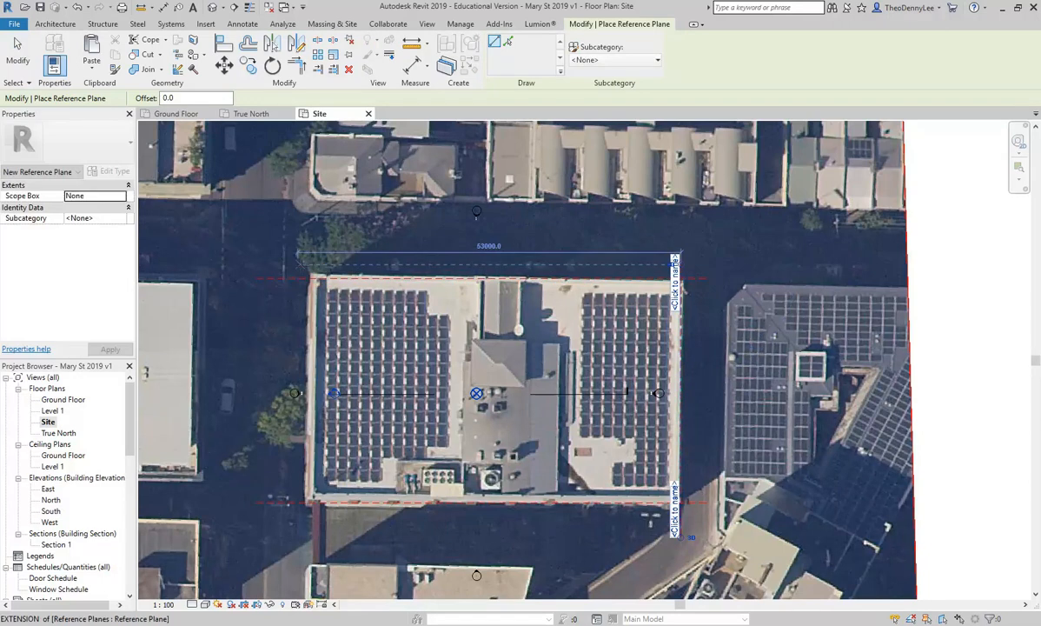
pyautogui.click(311, 258)
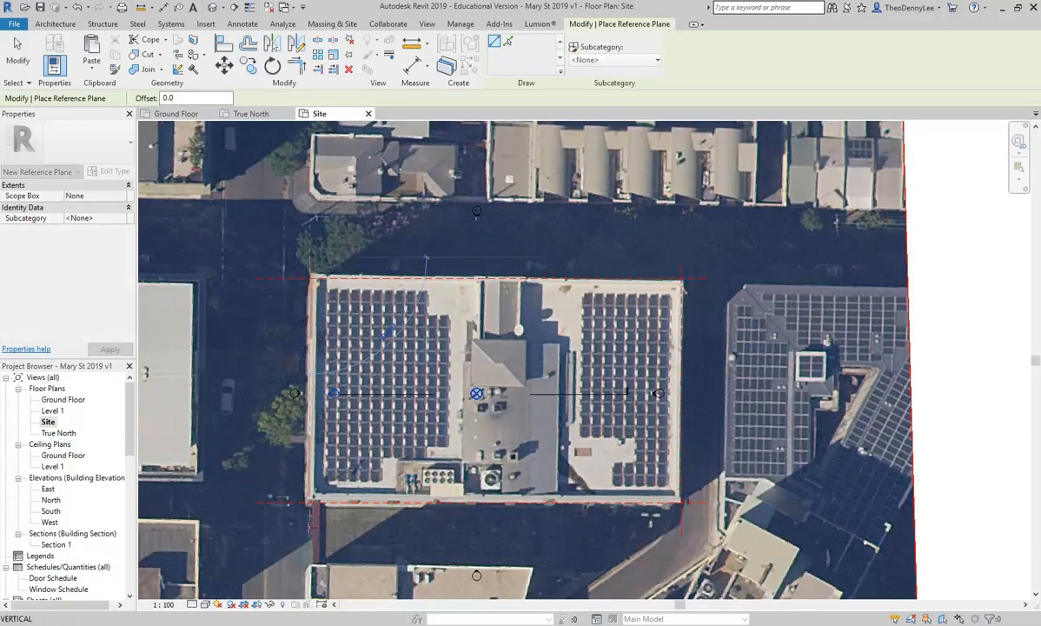
pyautogui.click(312, 512)
pyautogui.press('Escape')
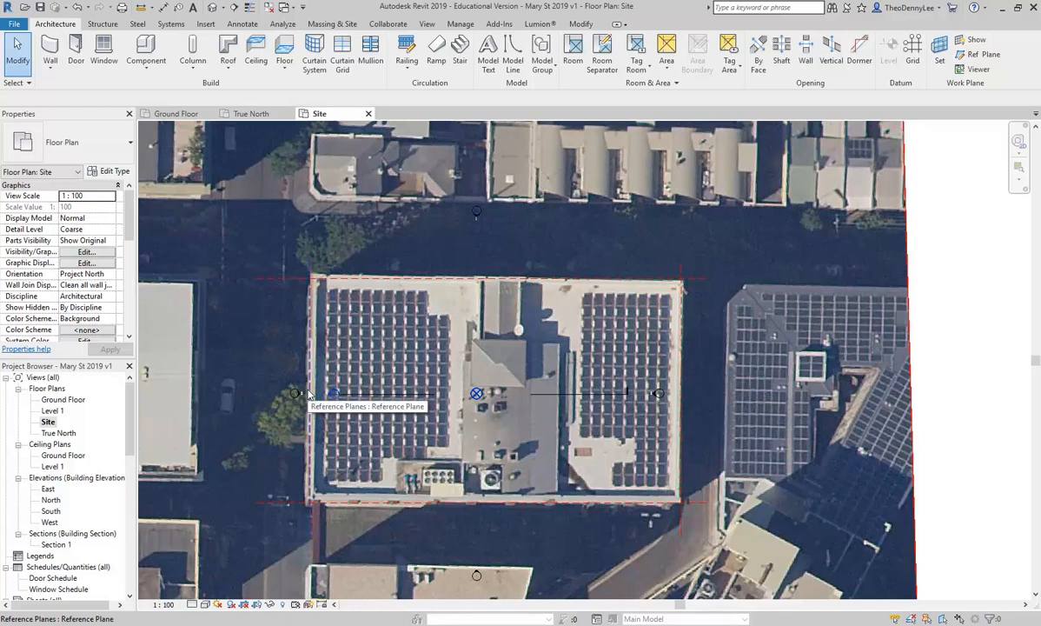
# Inspect the four reference planes around the building in the Site plan, and check them in the Ground Floor and Level 1 plans
pyautogui.scroll(-3, 309, 393)
pyautogui.scroll(2, 345, 390)
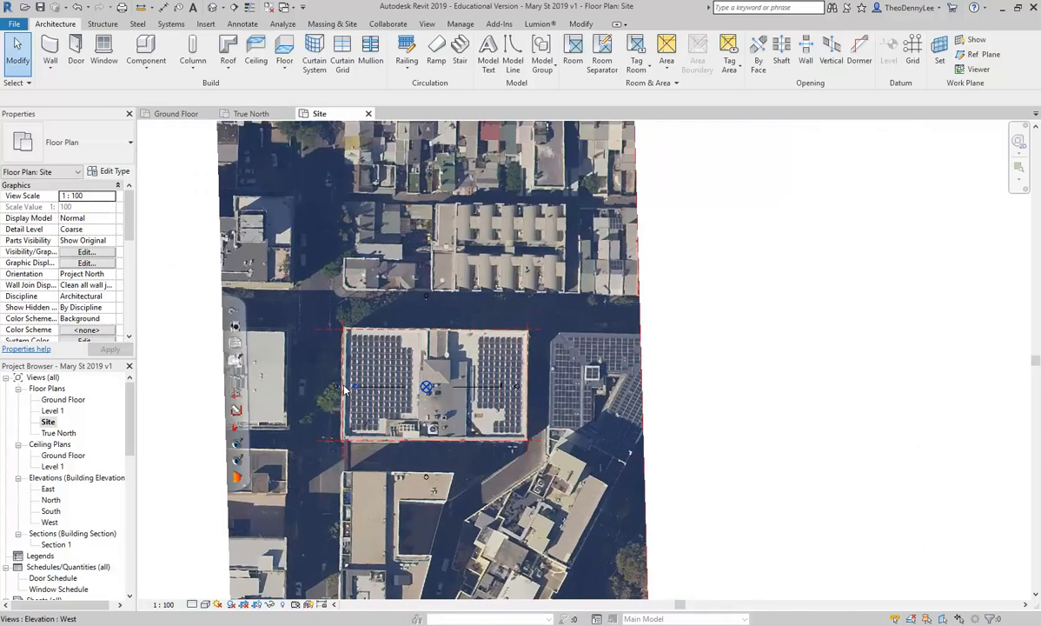
pyautogui.moveTo(498, 318); pyautogui.dragTo(532, 306, button='middle')
pyautogui.scroll(1, 533, 306)
pyautogui.moveTo(446, 381); pyautogui.dragTo(425, 387, button='middle')
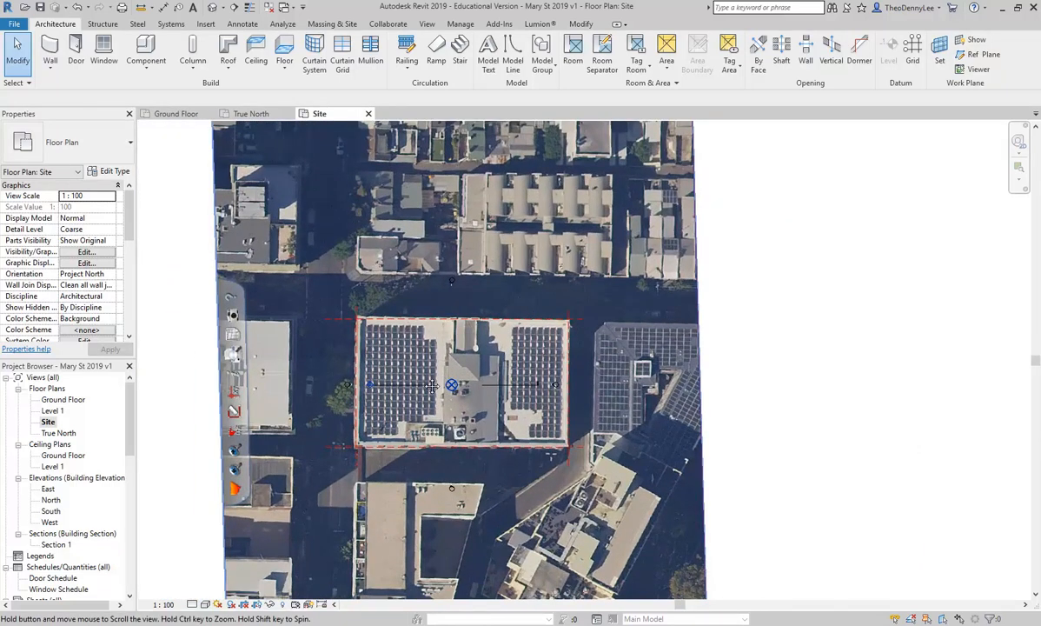
pyautogui.doubleClick(57, 400)
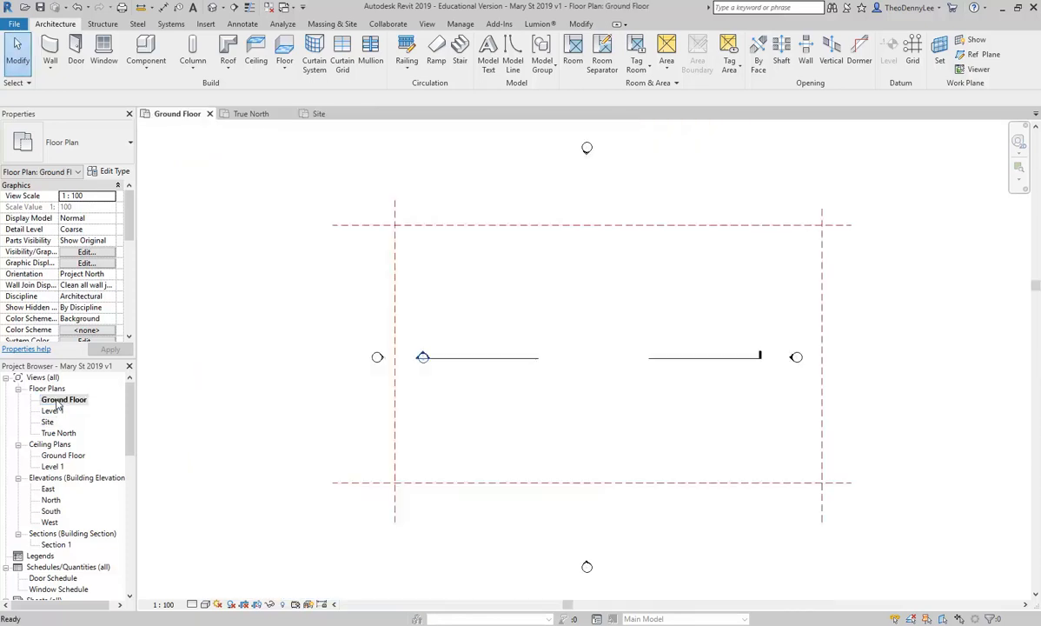
pyautogui.doubleClick(54, 411)
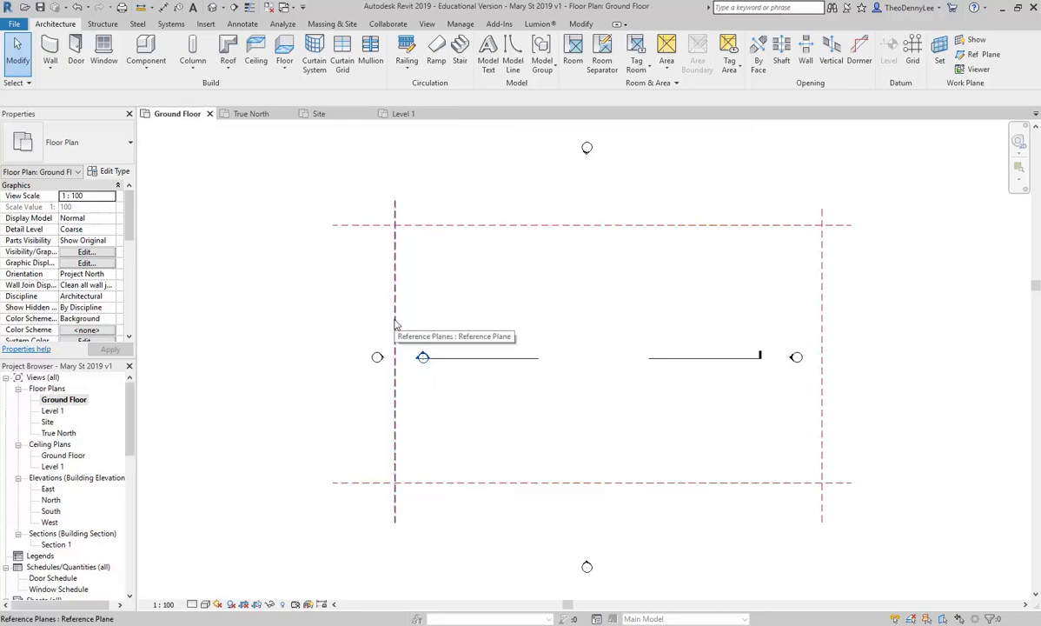
# Check how the building's reference planes appear in the South elevation, then in the Ground Floor and Level 1 plans
pyautogui.scroll(-2, 315, 284)
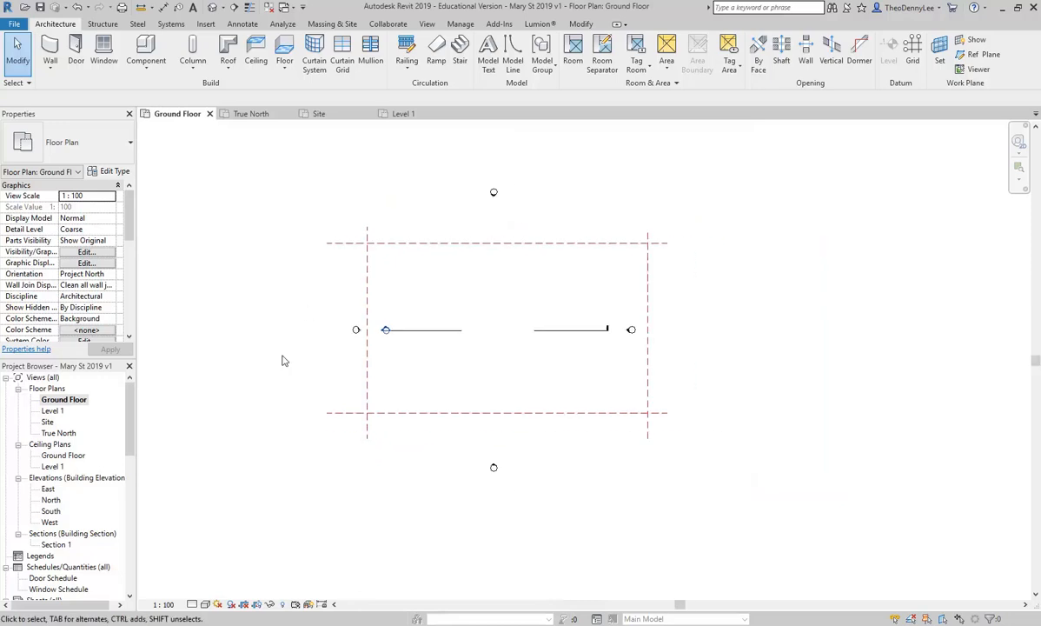
pyautogui.doubleClick(52, 512)
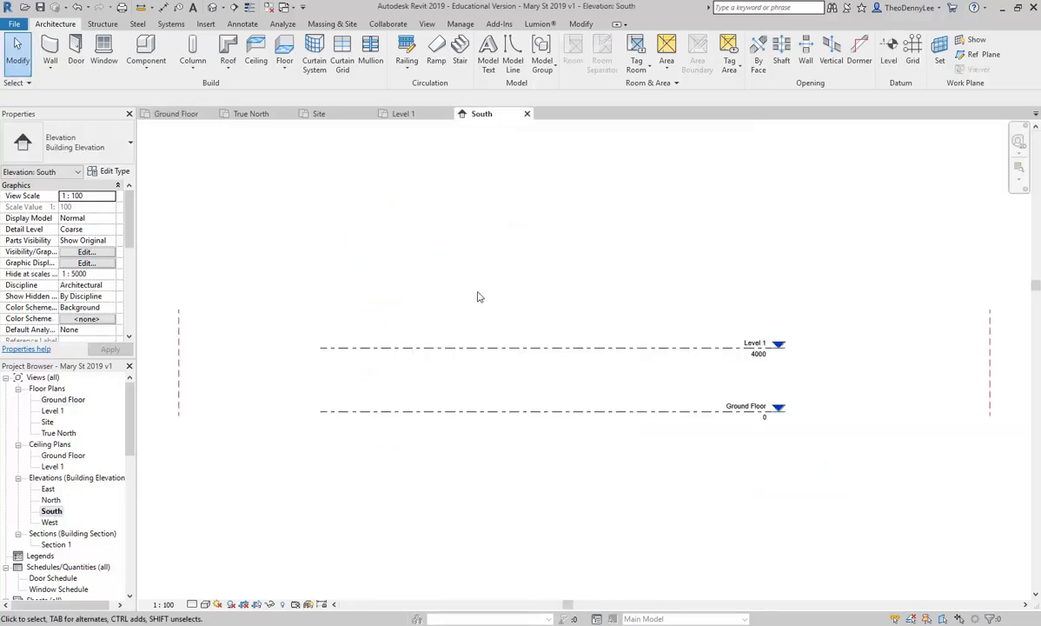
pyautogui.scroll(-2, 477, 297)
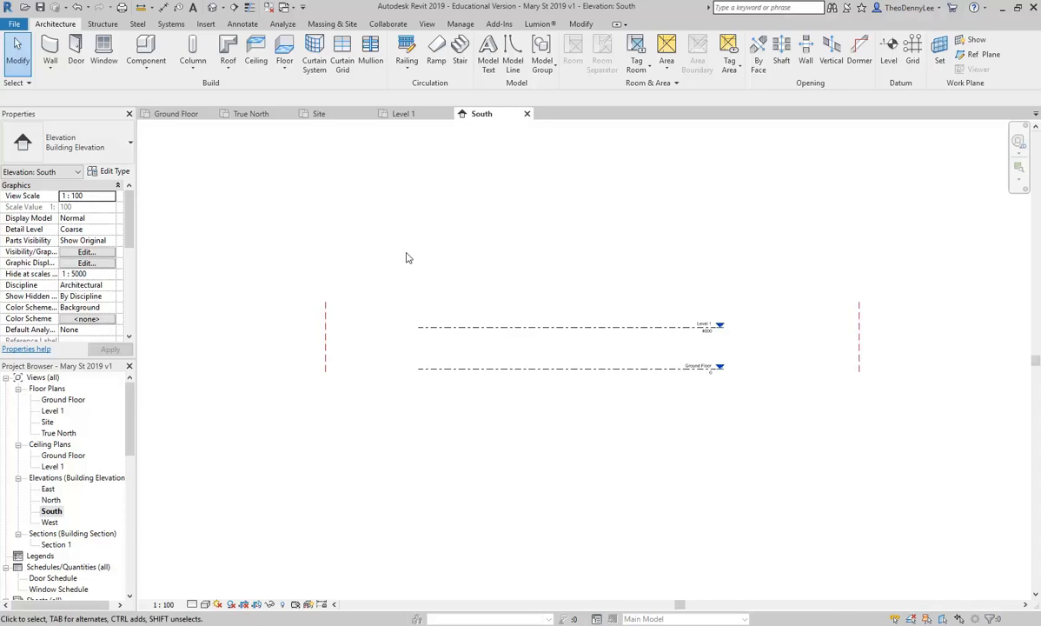
pyautogui.doubleClick(63, 399)
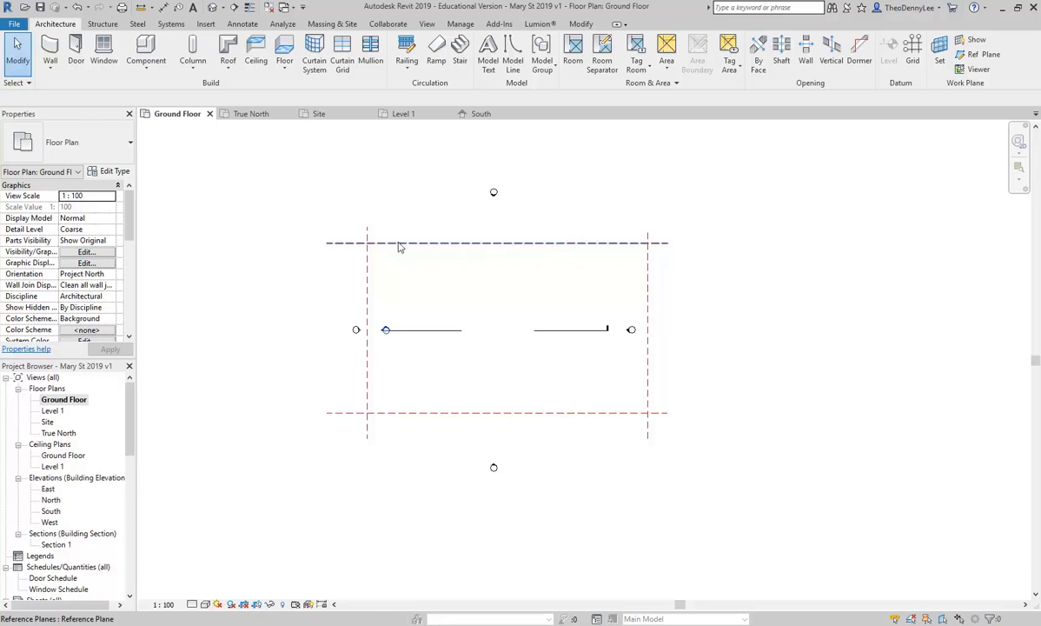
pyautogui.click(52, 410)
pyautogui.doubleClick(52, 410)
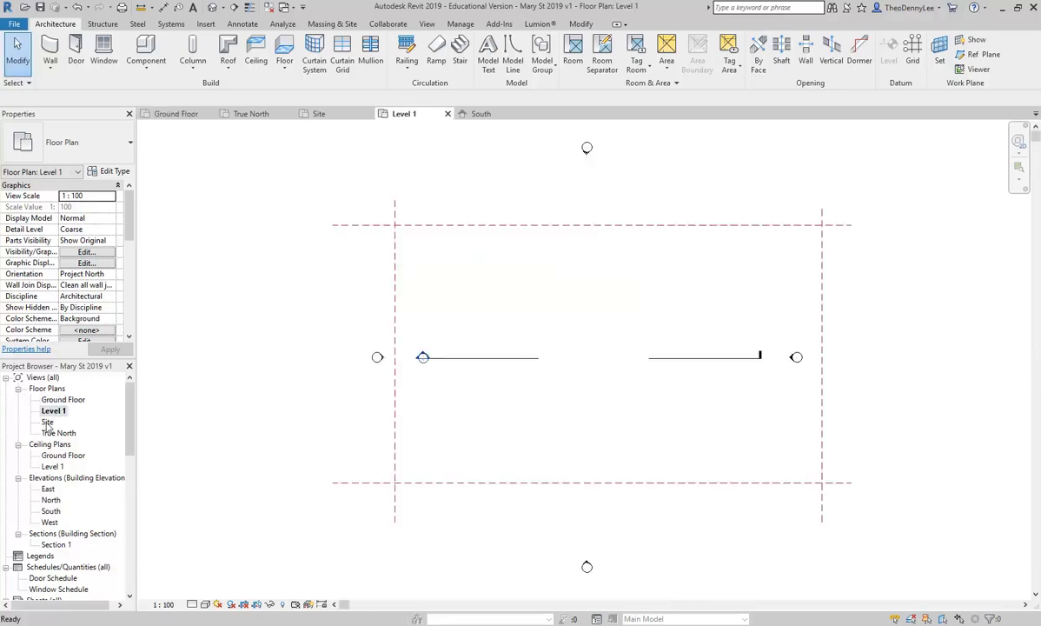
# Inspect the reference planes on the upper and right roof edges of the central building in the Site plan
pyautogui.doubleClick(48, 421)
pyautogui.scroll(-3, 502, 394)
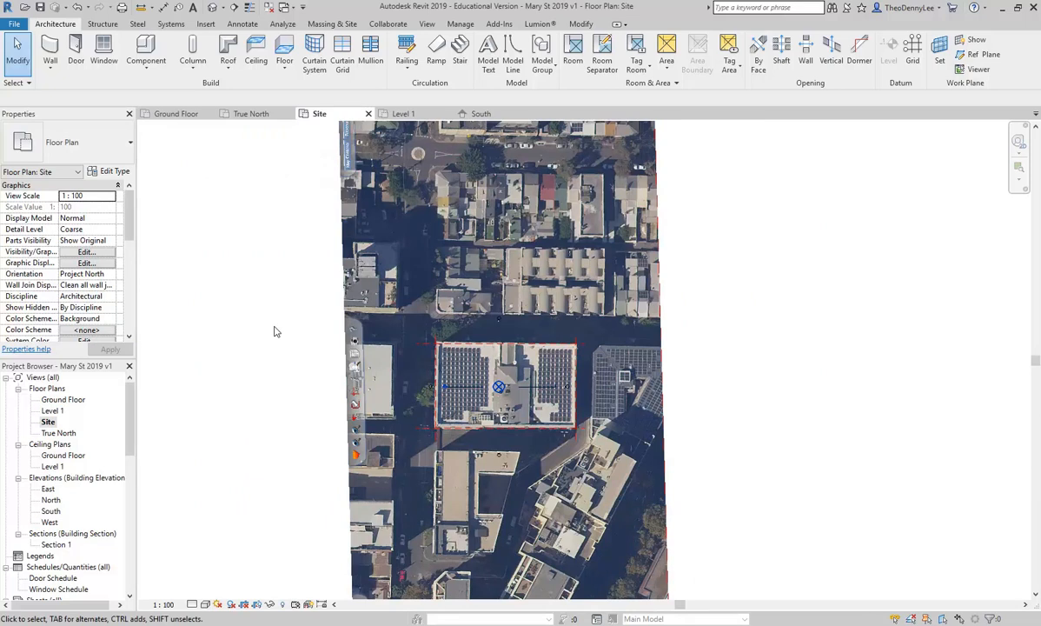
pyautogui.scroll(3, 456, 356)
pyautogui.click(474, 324)
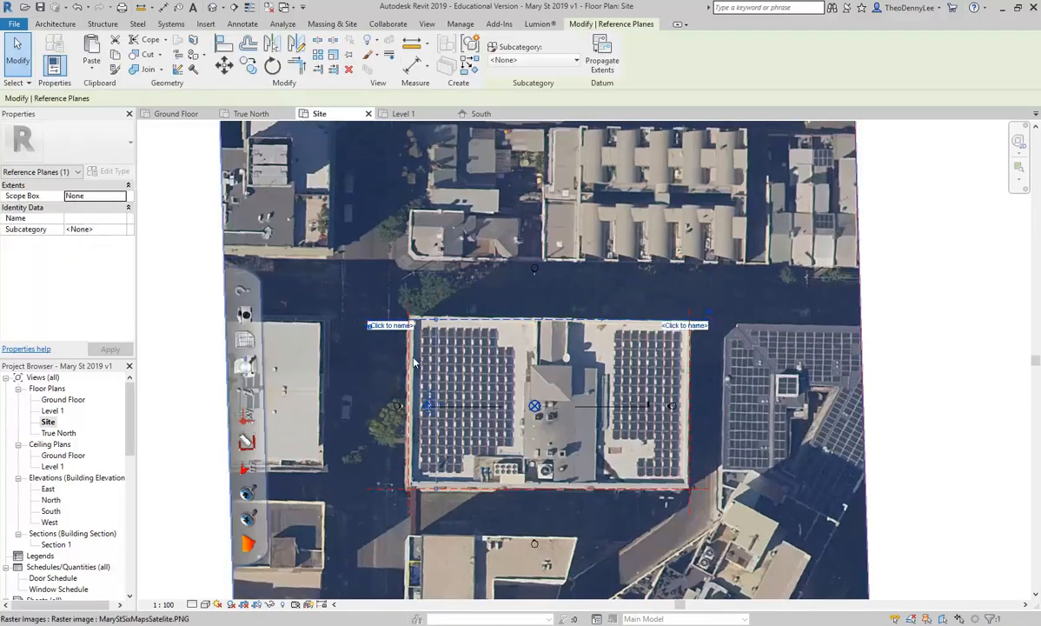
pyautogui.click(684, 364)
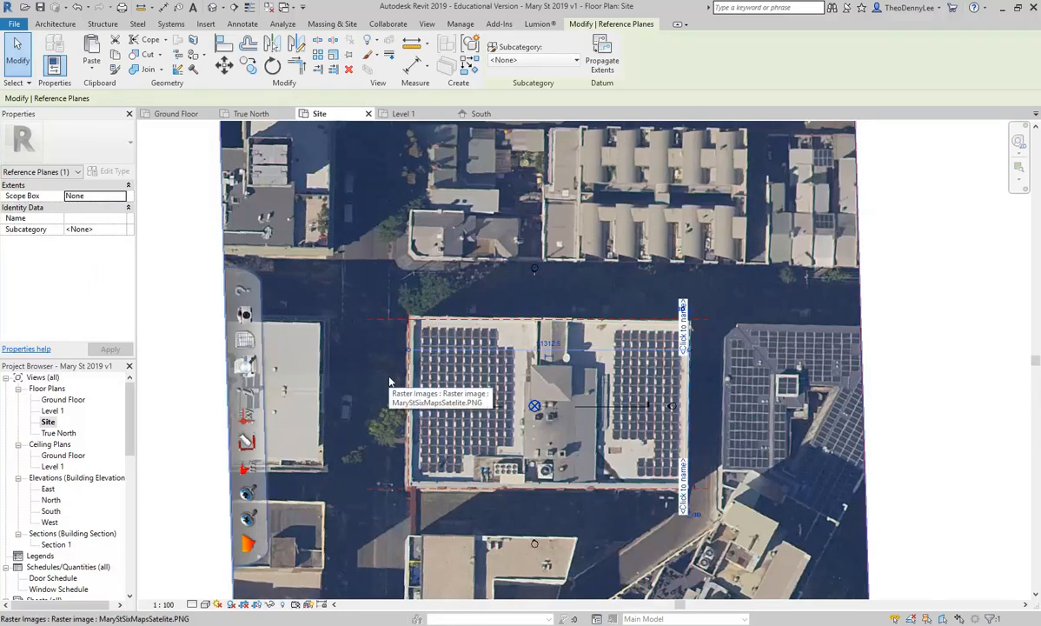
pyautogui.press('Escape')
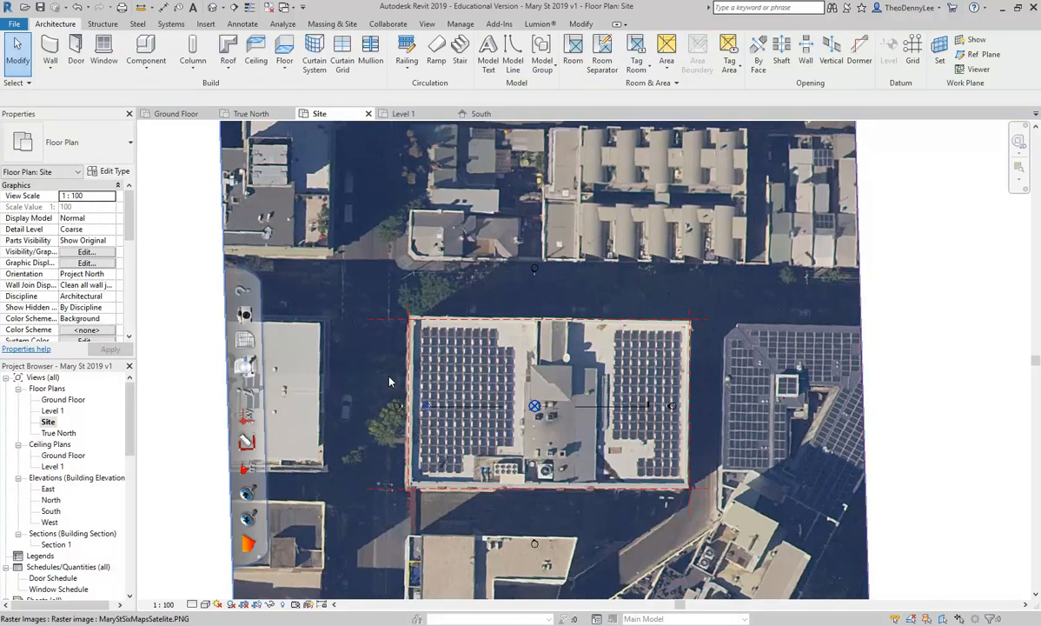
pyautogui.scroll(-2, 389, 381)
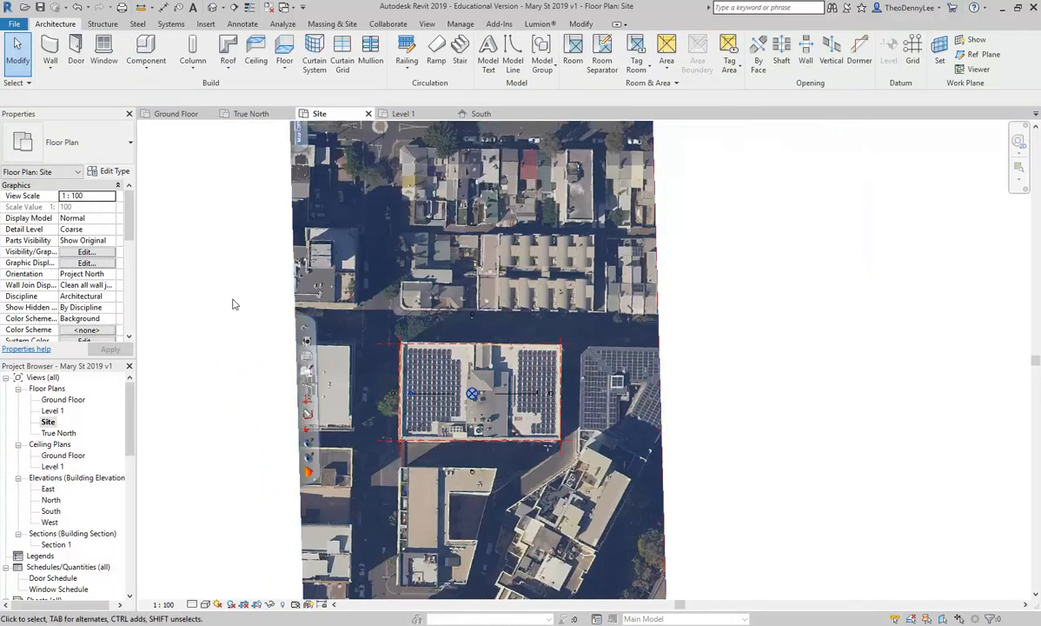